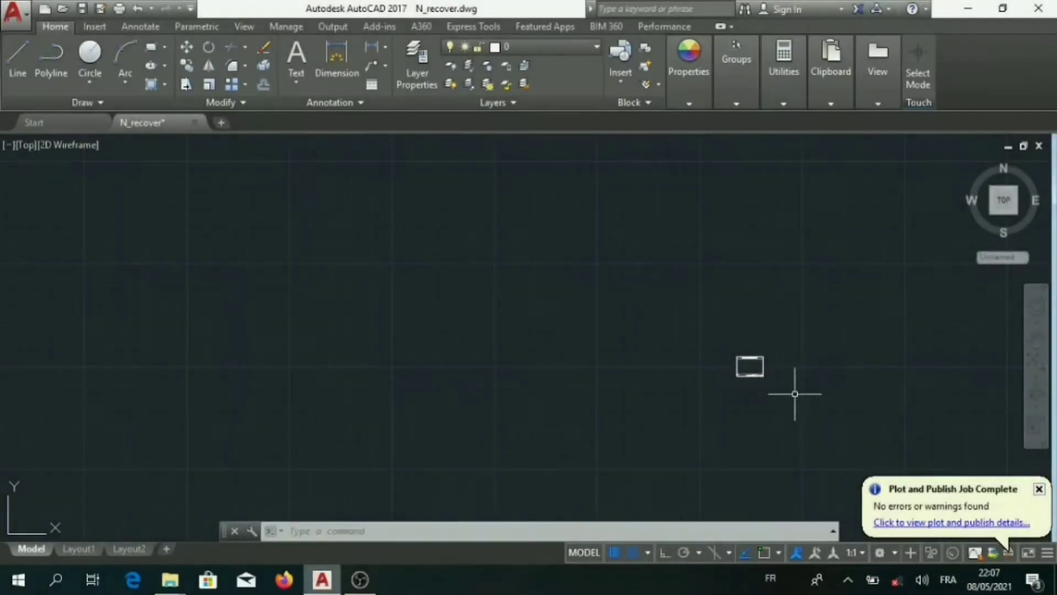
- Try selecting the small blue frame, then pan until the whole floor plan is in view
{"action": "left_click", "coordinate": [795, 393]}
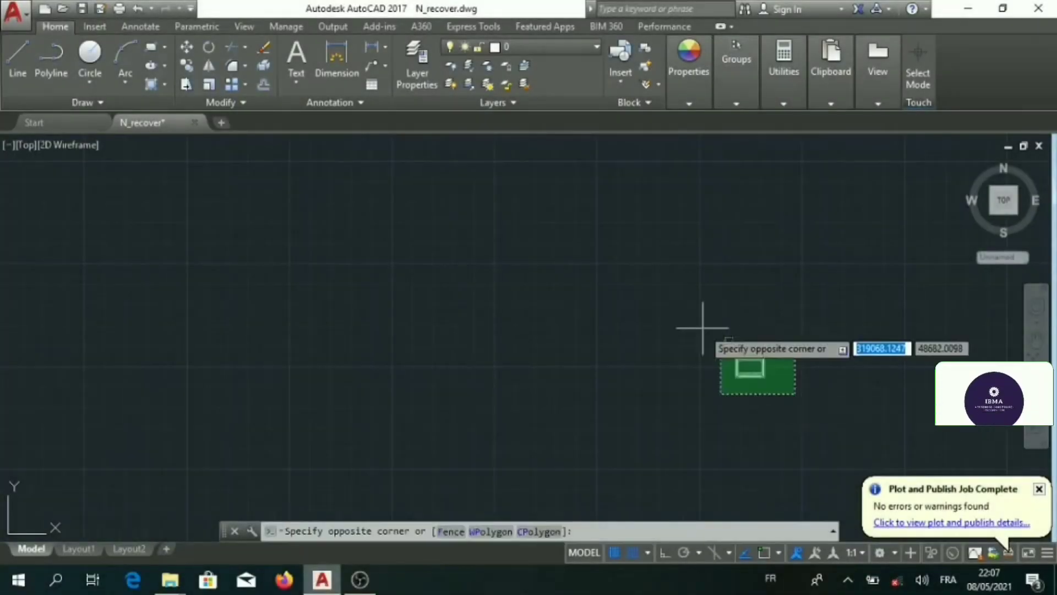
{"action": "left_click", "coordinate": [688, 312]}
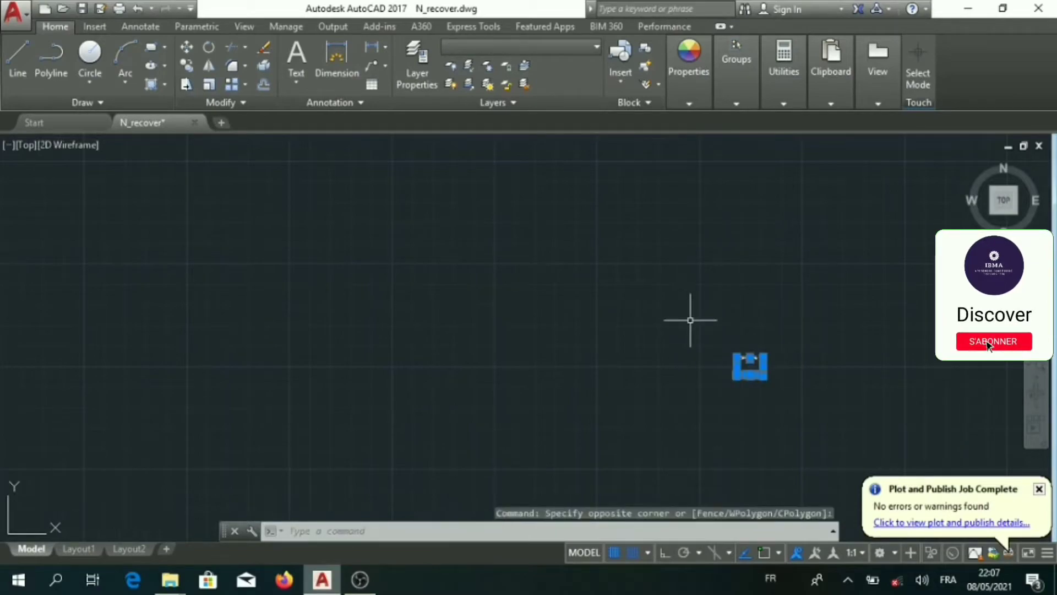
{"action": "scroll", "coordinate": [715, 424], "scroll_direction": "down", "scroll_amount": 2}
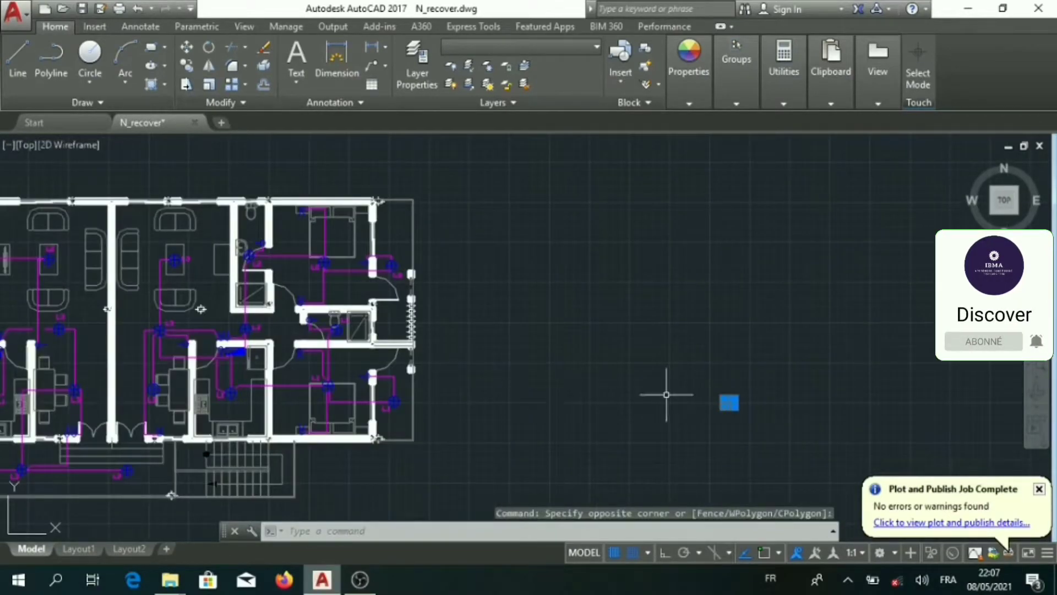
{"action": "key", "text": "Escape"}
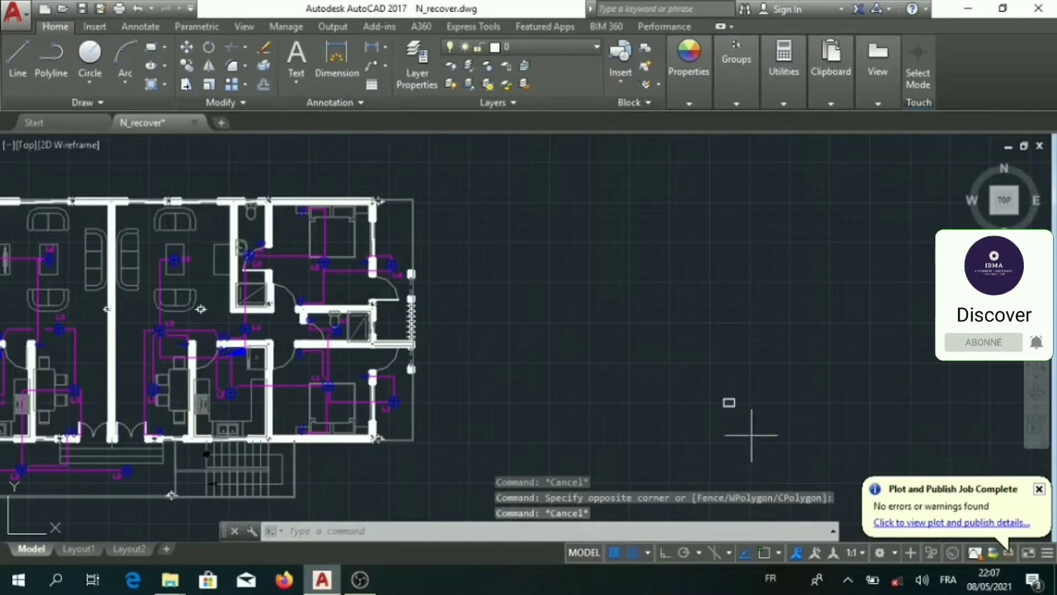
{"action": "left_click", "coordinate": [751, 435]}
{"action": "left_click", "coordinate": [709, 372]}
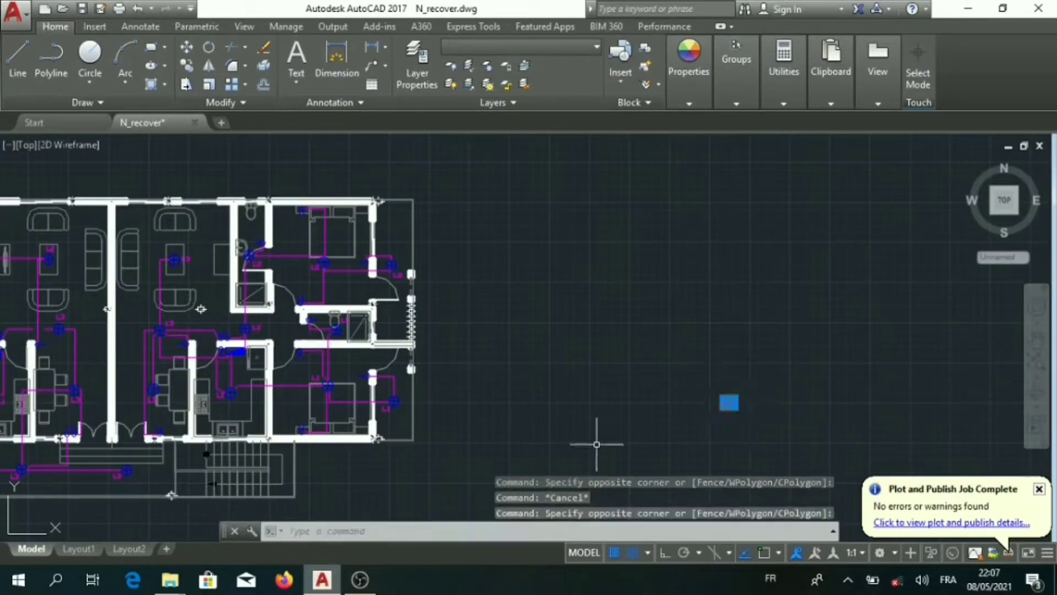
{"action": "middle_click_drag", "start_coordinate": [510, 413], "coordinate": [771, 413]}
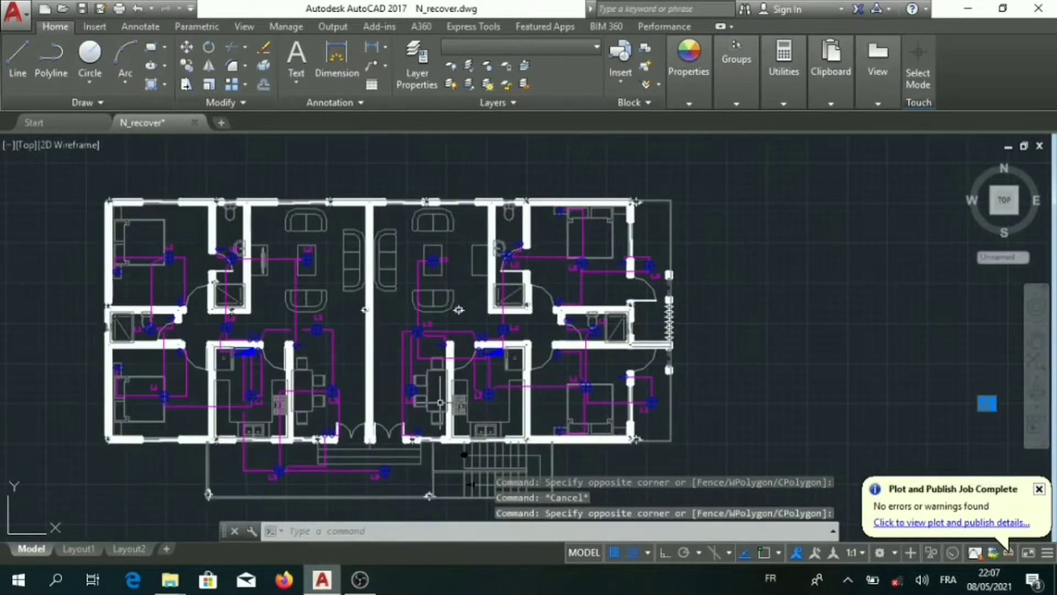
{"action": "middle_click_drag", "start_coordinate": [606, 413], "coordinate": [763, 413]}
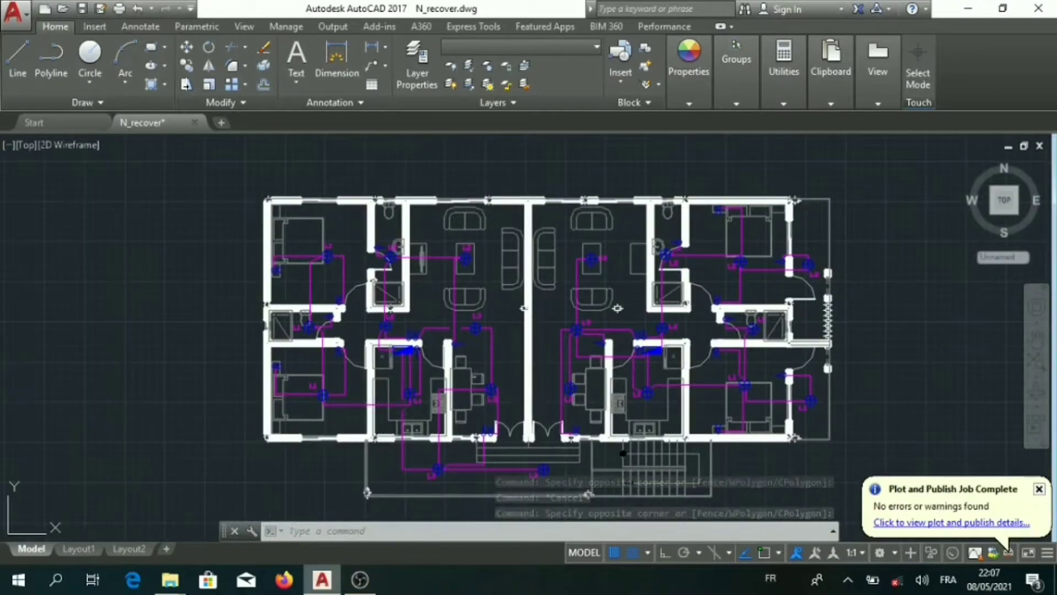
- Zoom around the floor plan and switchboard schematic, ending close on the small titled frame
{"action": "scroll", "coordinate": [485, 364], "scroll_direction": "up", "scroll_amount": 2}
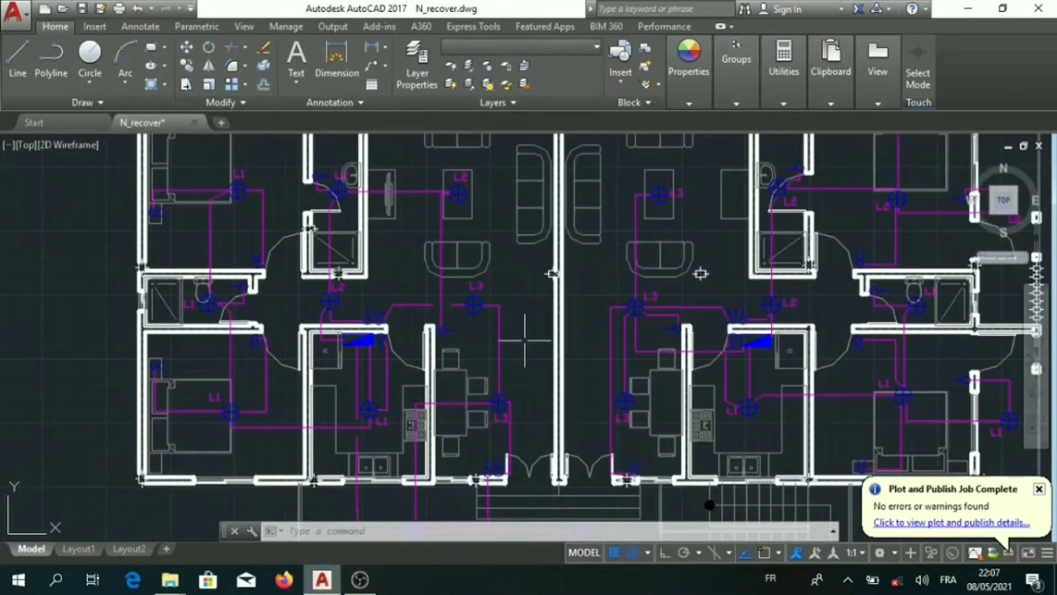
{"action": "scroll", "coordinate": [525, 340], "scroll_direction": "down", "scroll_amount": 10}
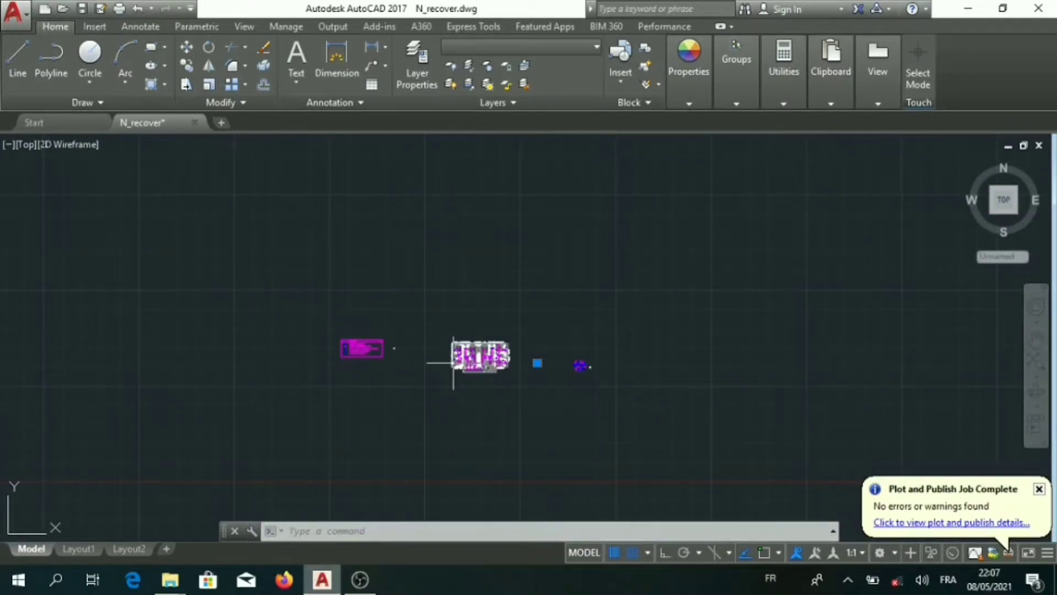
{"action": "scroll", "coordinate": [579, 365], "scroll_direction": "up", "scroll_amount": 15}
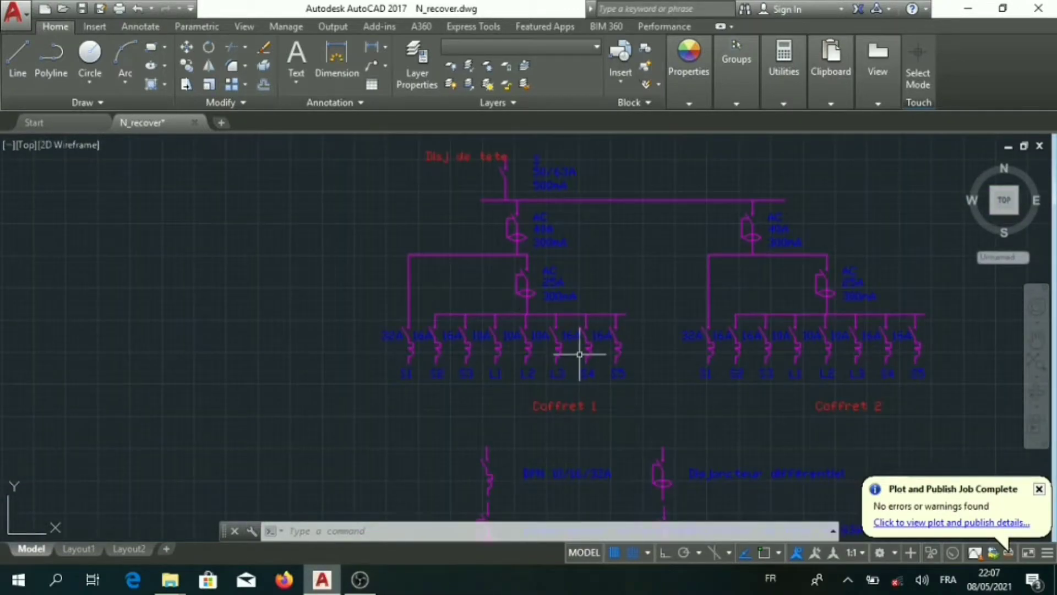
{"action": "scroll", "coordinate": [543, 366], "scroll_direction": "down", "scroll_amount": 5}
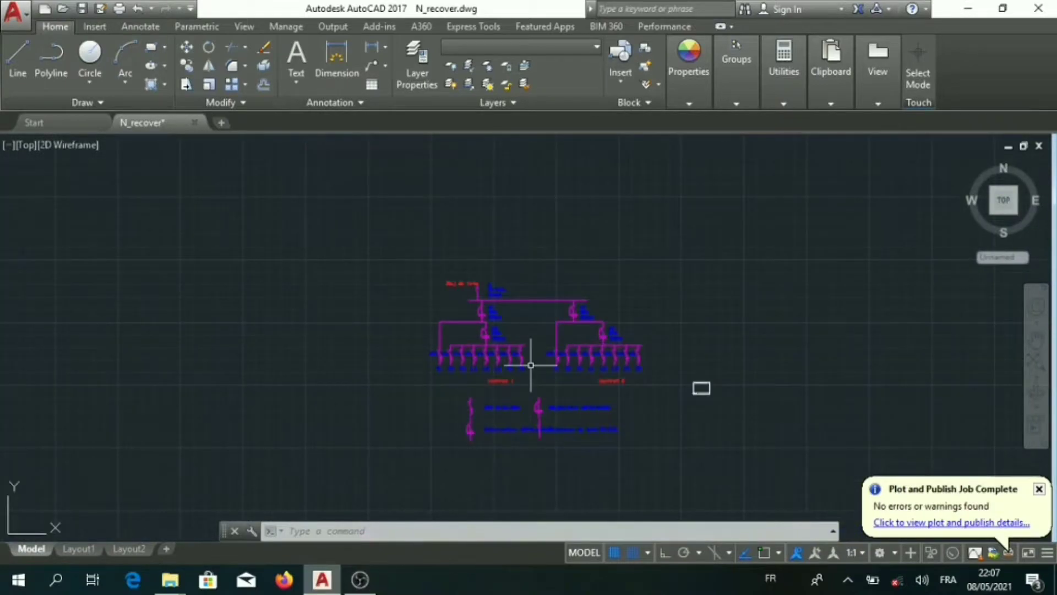
{"action": "scroll", "coordinate": [530, 365], "scroll_direction": "down", "scroll_amount": 4}
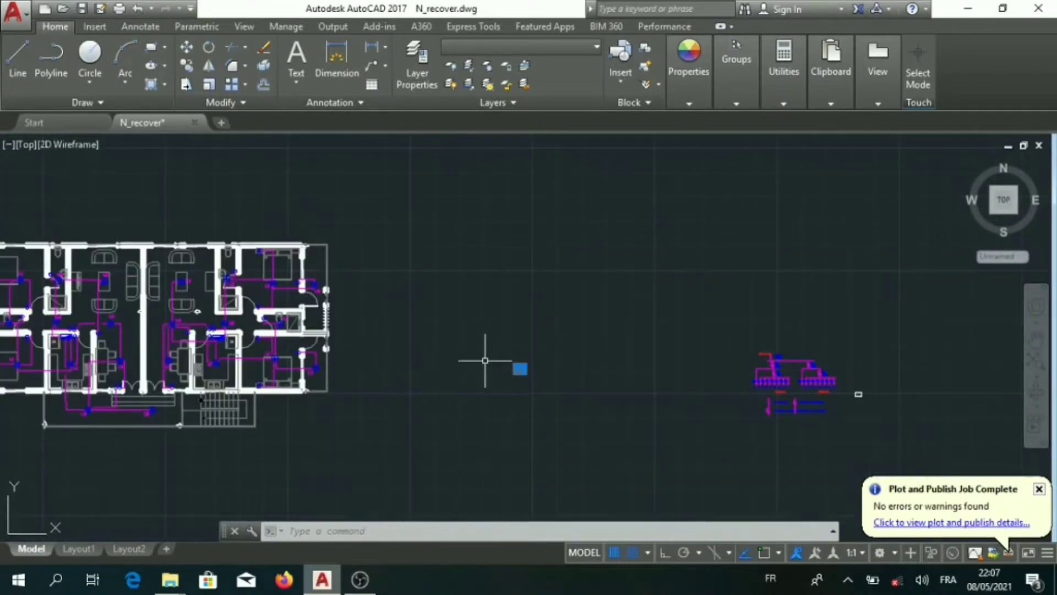
{"action": "middle_click_drag", "start_coordinate": [485, 360], "coordinate": [519, 366]}
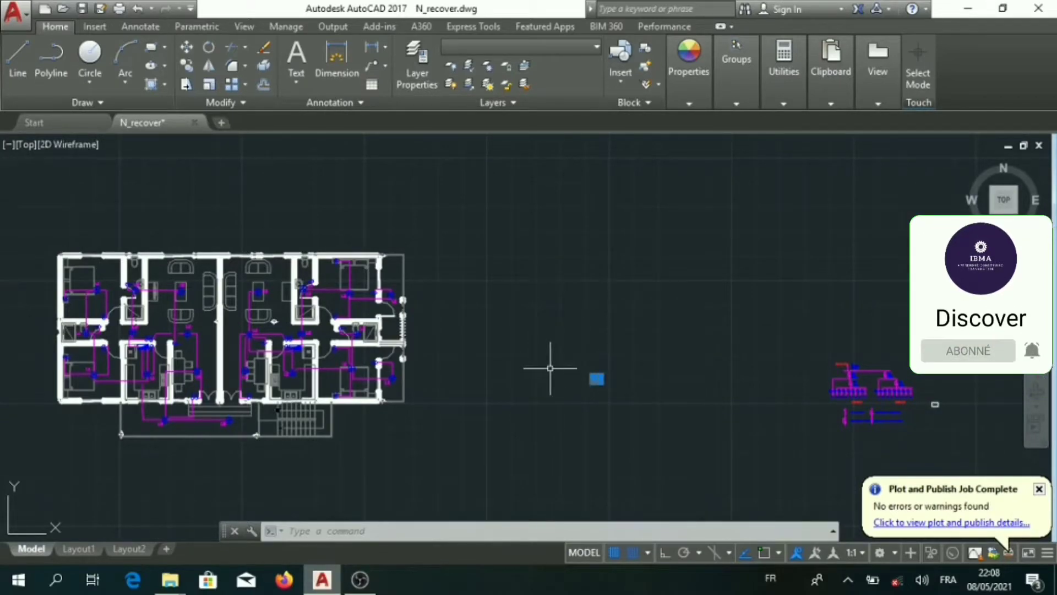
{"action": "scroll", "coordinate": [608, 374], "scroll_direction": "up", "scroll_amount": 2}
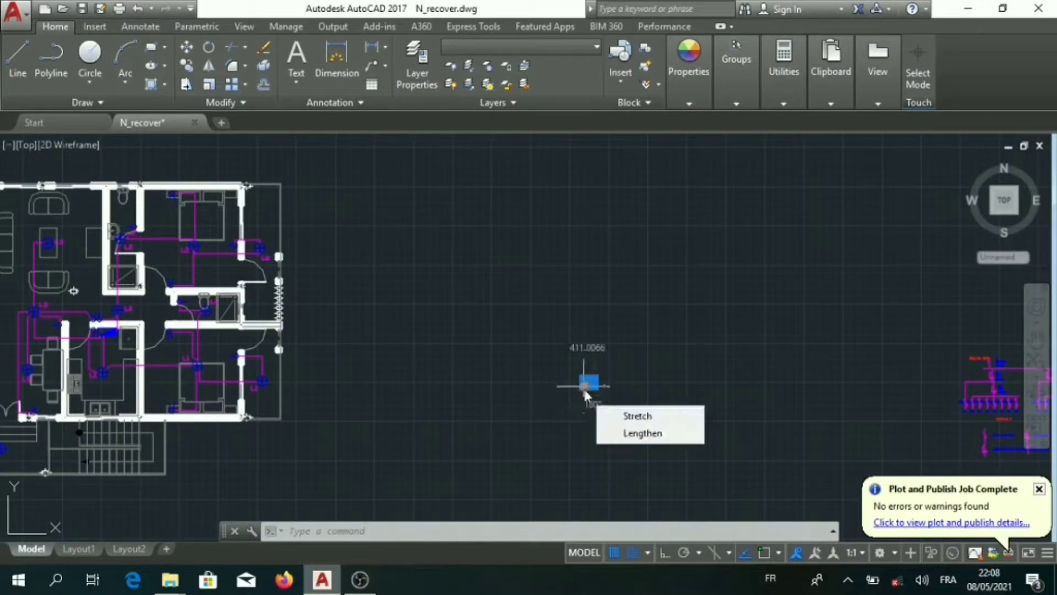
{"action": "scroll", "coordinate": [590, 385], "scroll_direction": "up", "scroll_amount": 2}
{"action": "scroll", "coordinate": [590, 385], "scroll_direction": "up", "scroll_amount": 2}
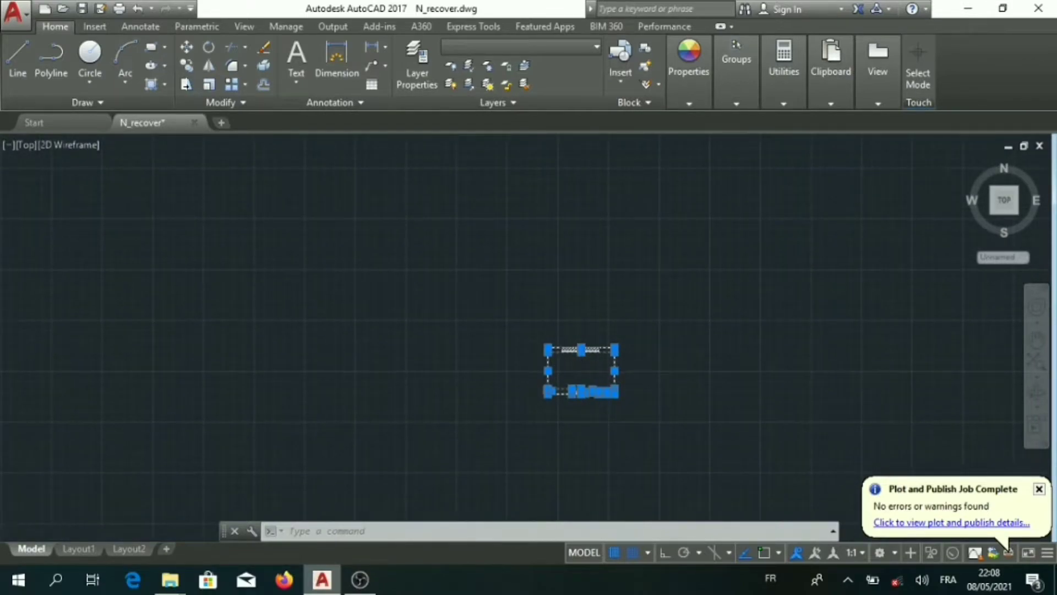
- Move the titled frame from open space to the centre of the lighting floor plan
{"action": "scroll", "coordinate": [582, 363], "scroll_direction": "up", "scroll_amount": 4}
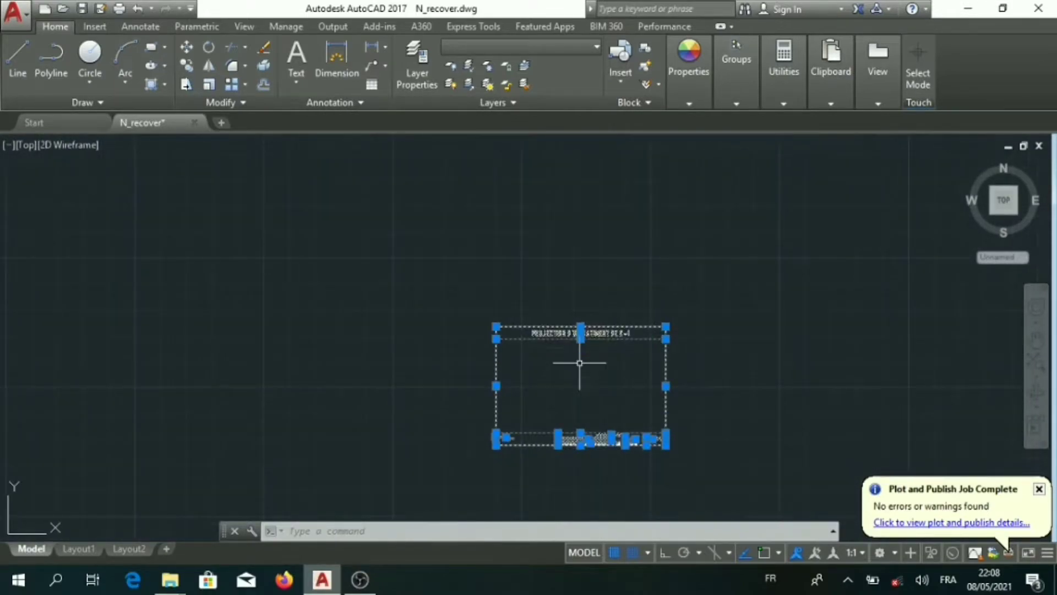
{"action": "right_click", "coordinate": [608, 379]}
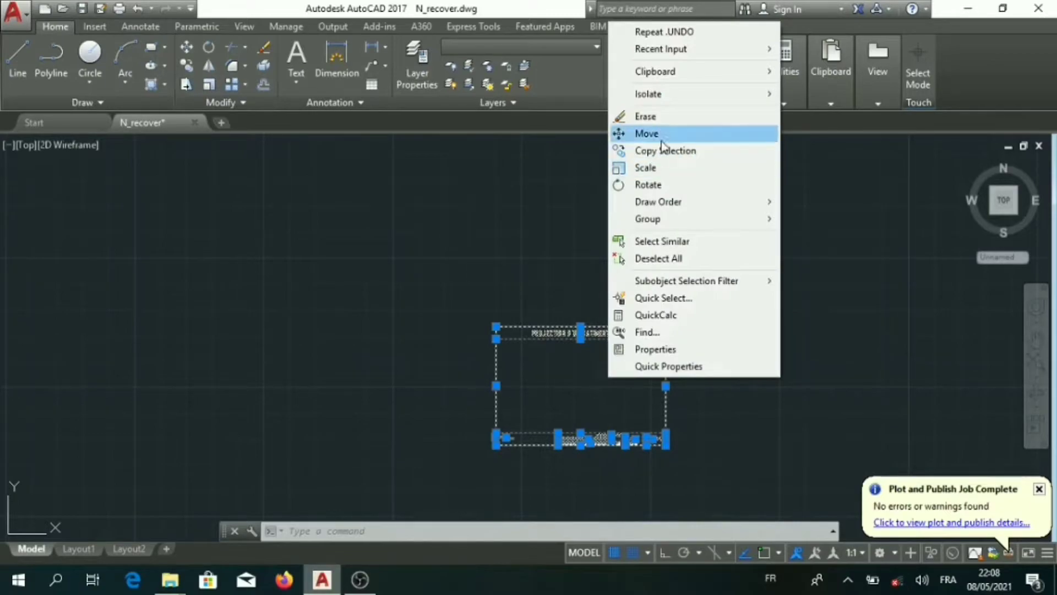
{"action": "left_click", "coordinate": [663, 138]}
{"action": "left_click", "coordinate": [596, 376]}
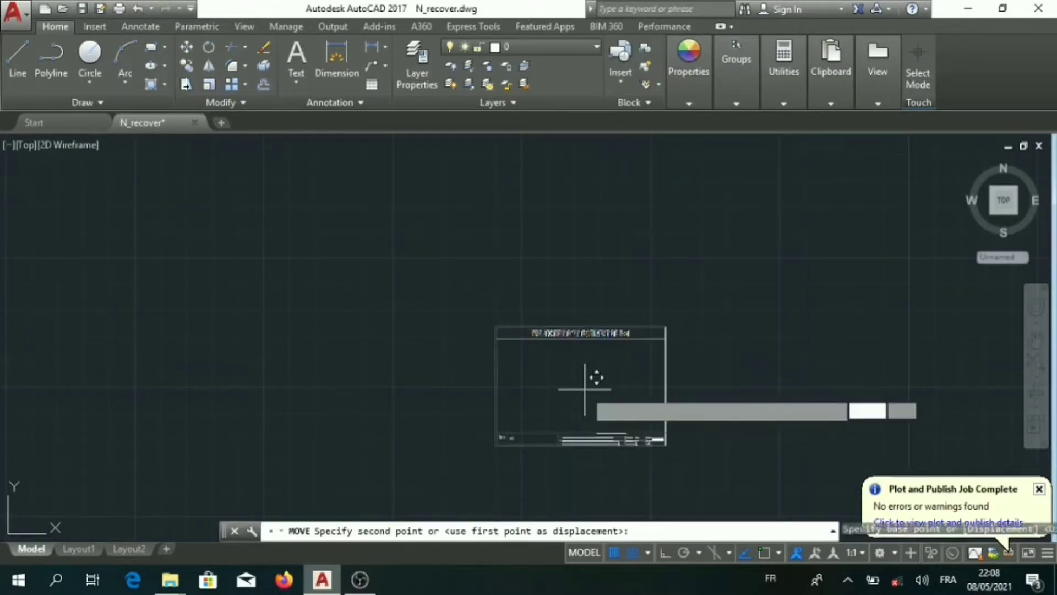
{"action": "scroll", "coordinate": [454, 271], "scroll_direction": "down", "scroll_amount": 3}
{"action": "scroll", "coordinate": [437, 268], "scroll_direction": "down", "scroll_amount": 2}
{"action": "mouse_move", "coordinate": [407, 279]}
{"action": "middle_mouse_down"}
{"action": "mouse_move", "coordinate": [611, 333]}
{"action": "mouse_move", "coordinate": [427, 278]}
{"action": "mouse_move", "coordinate": [851, 334]}
{"action": "middle_mouse_up"}
{"action": "scroll", "coordinate": [418, 292], "scroll_direction": "up", "scroll_amount": 2}
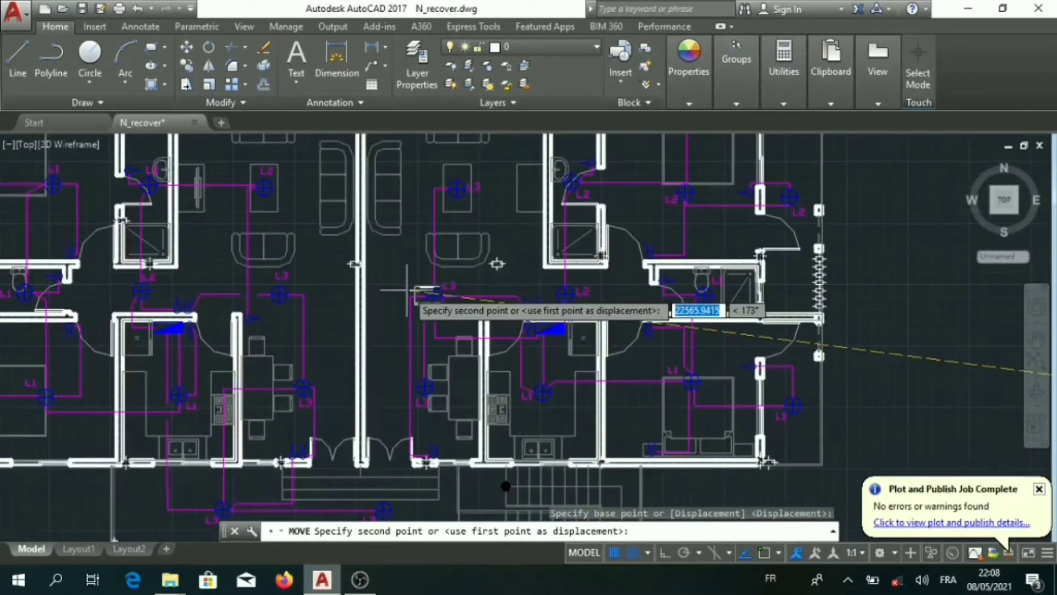
{"action": "scroll", "coordinate": [410, 290], "scroll_direction": "up", "scroll_amount": 2}
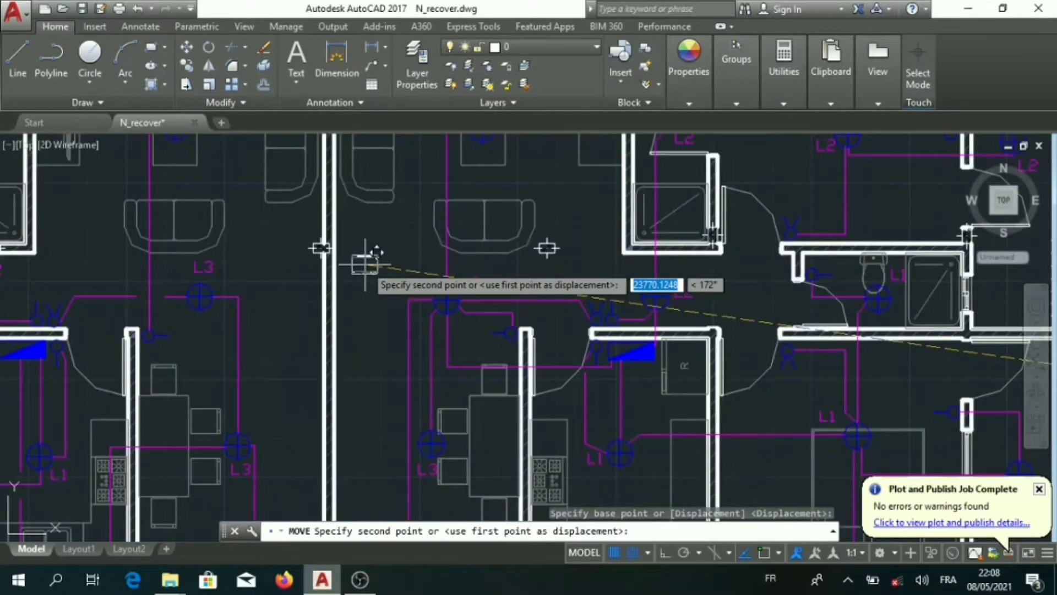
{"action": "left_click", "coordinate": [362, 264]}
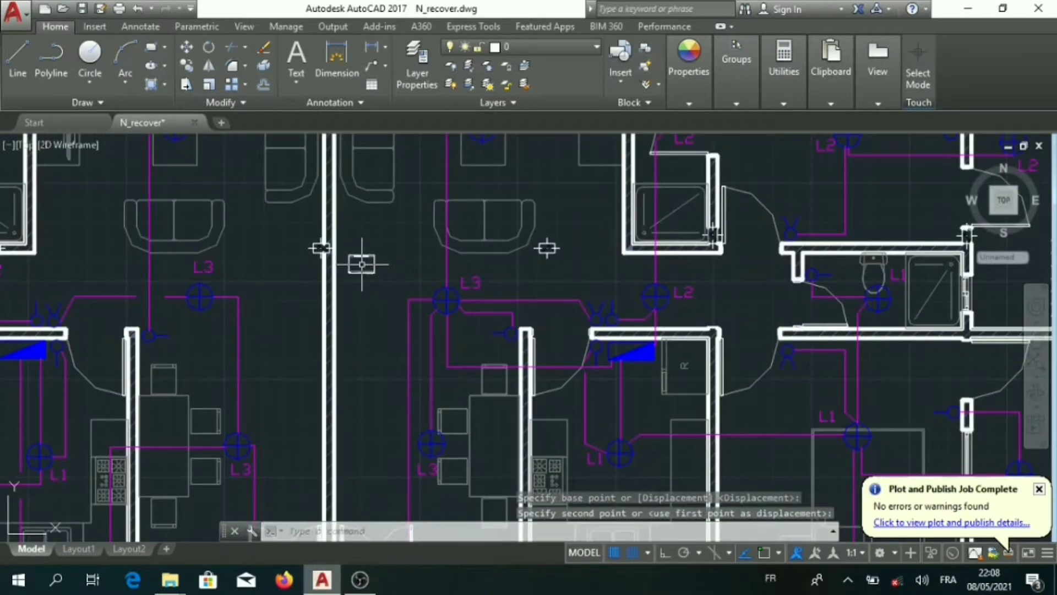
{"action": "key", "text": "Escape"}
{"action": "left_click", "coordinate": [360, 259]}
- Zoom in on the selected frame and bring up its editing menu
{"action": "scroll", "coordinate": [407, 265], "scroll_direction": "down", "scroll_amount": 5}
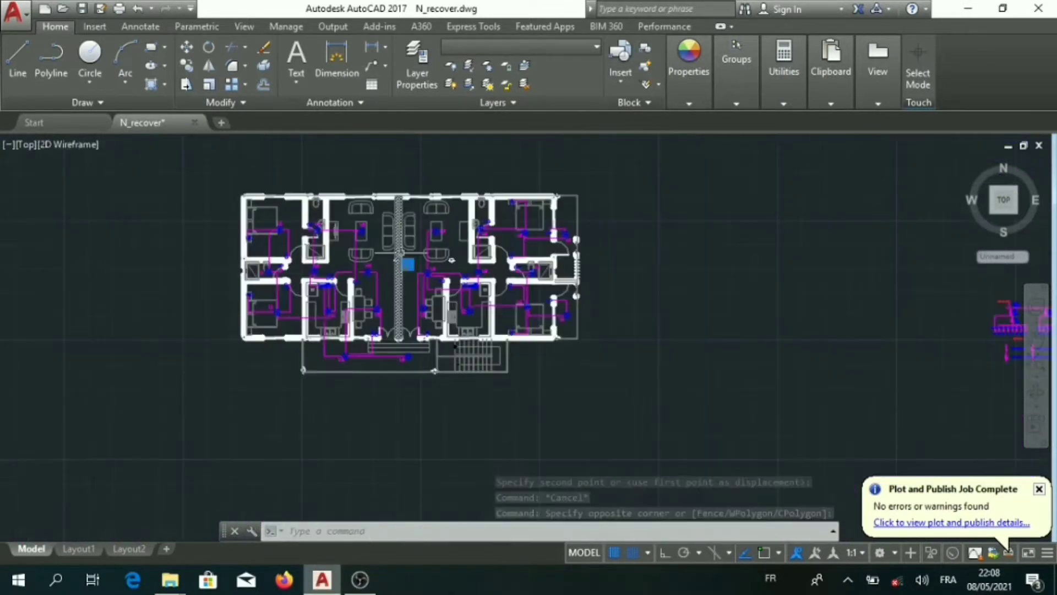
{"action": "scroll", "coordinate": [405, 258], "scroll_direction": "up", "scroll_amount": 5}
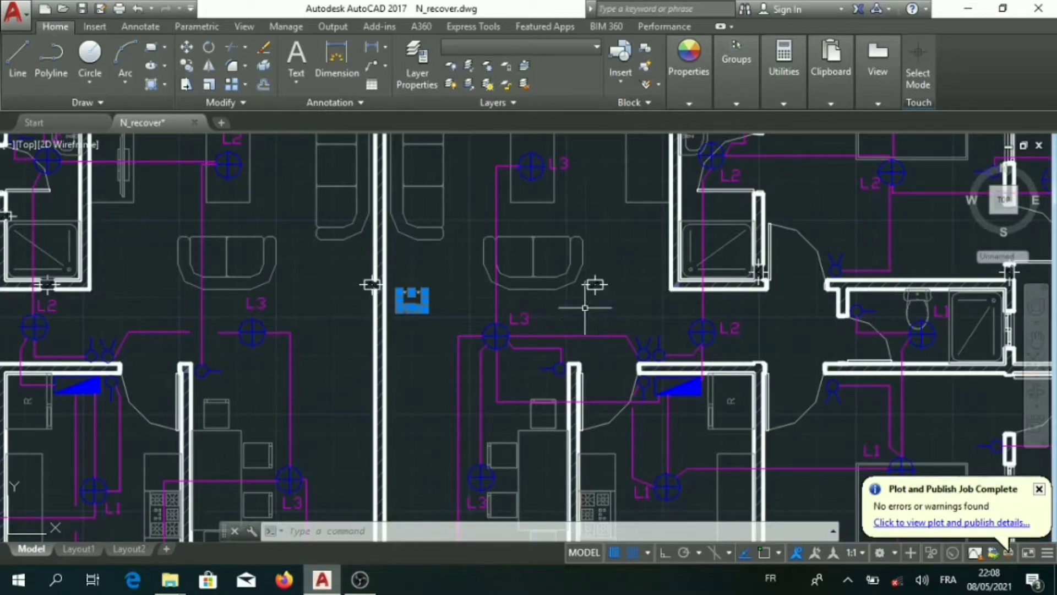
{"action": "scroll", "coordinate": [411, 272], "scroll_direction": "up", "scroll_amount": 1}
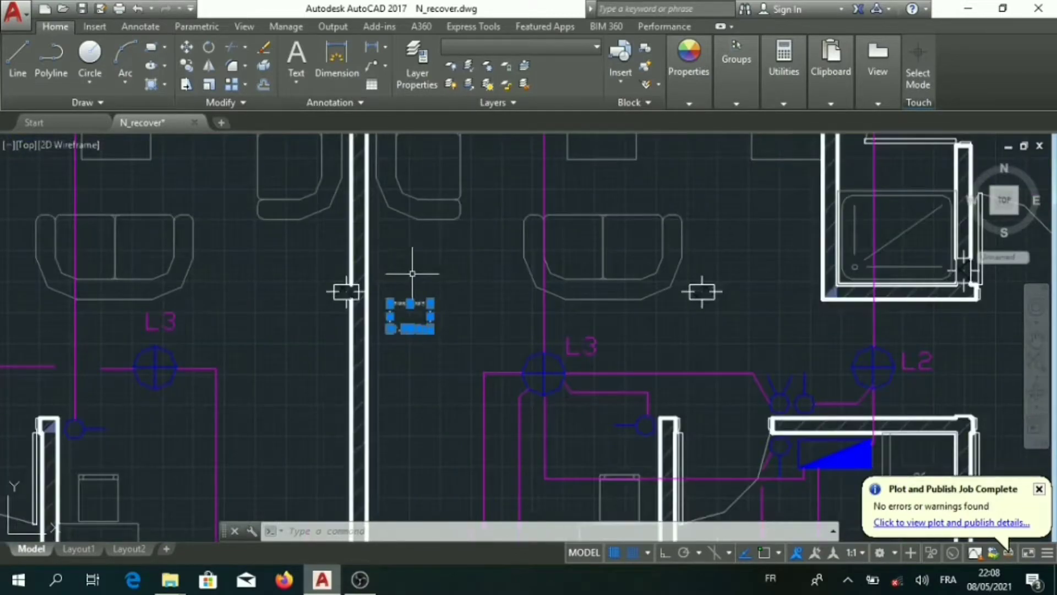
{"action": "scroll", "coordinate": [413, 266], "scroll_direction": "up", "scroll_amount": 3}
{"action": "scroll", "coordinate": [405, 307], "scroll_direction": "up", "scroll_amount": 4}
{"action": "right_click", "coordinate": [382, 358]}
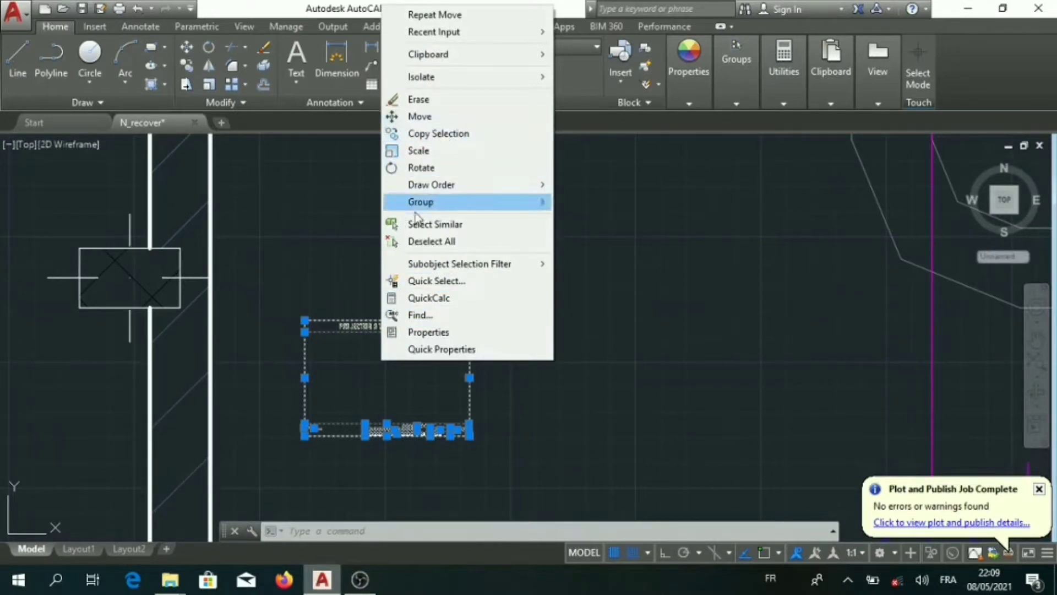
{"action": "left_click", "coordinate": [314, 360]}
{"action": "right_click", "coordinate": [330, 358]}
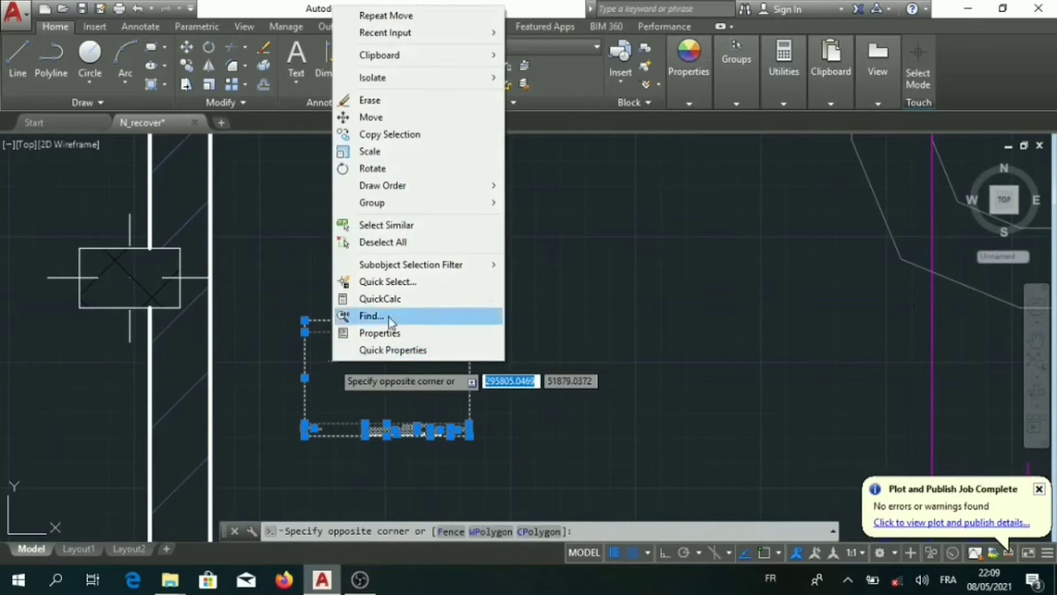
{"action": "left_click", "coordinate": [491, 407]}
- Scale the frame up from a base point until it encloses the whole floor plan
{"action": "right_click", "coordinate": [429, 372]}
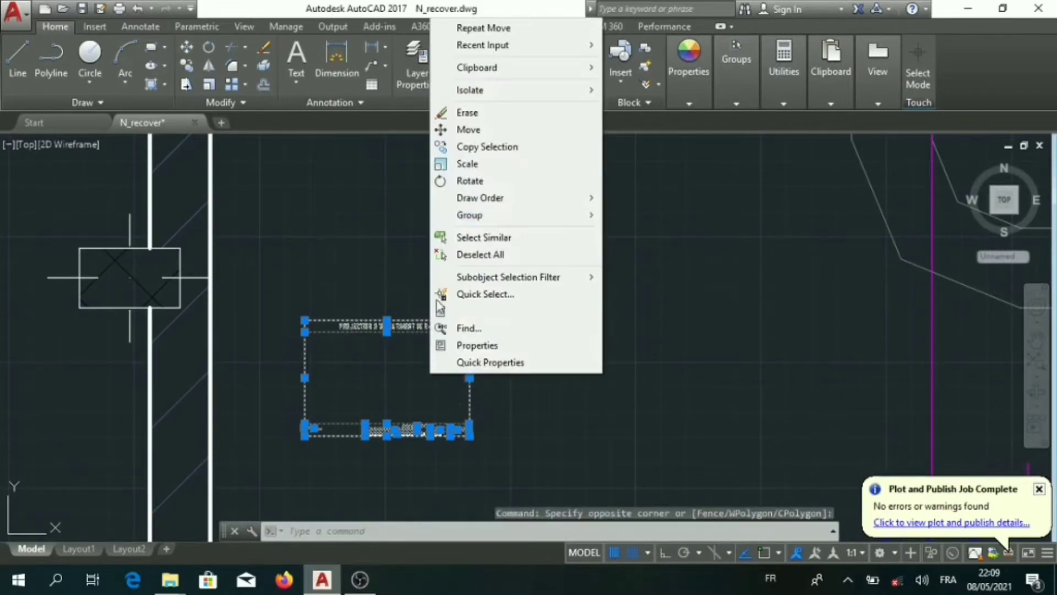
{"action": "left_click", "coordinate": [468, 164]}
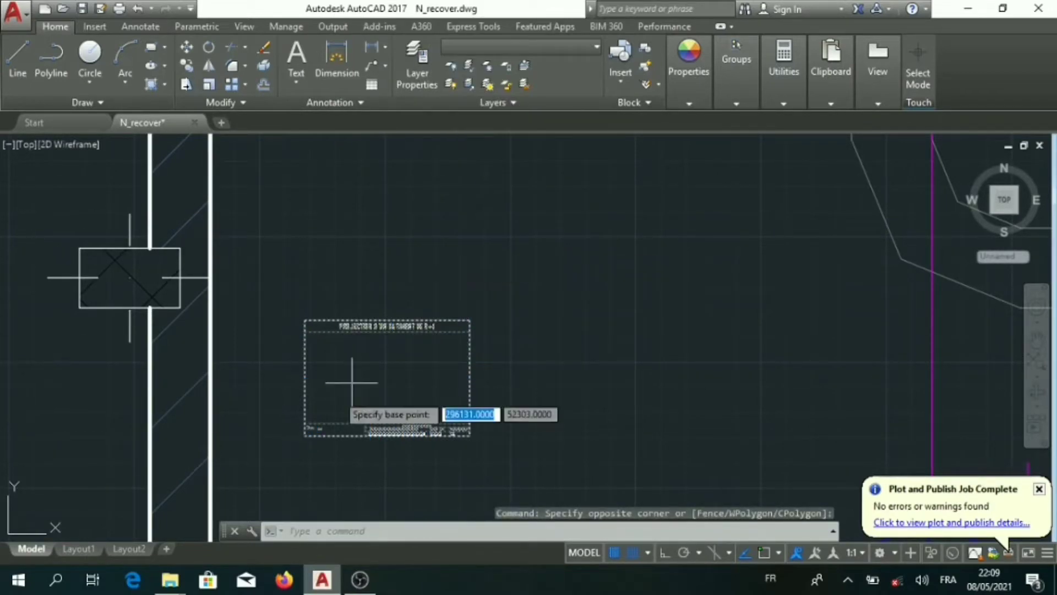
{"action": "left_click", "coordinate": [370, 379]}
{"action": "scroll", "coordinate": [370, 379], "scroll_direction": "up", "scroll_amount": 2}
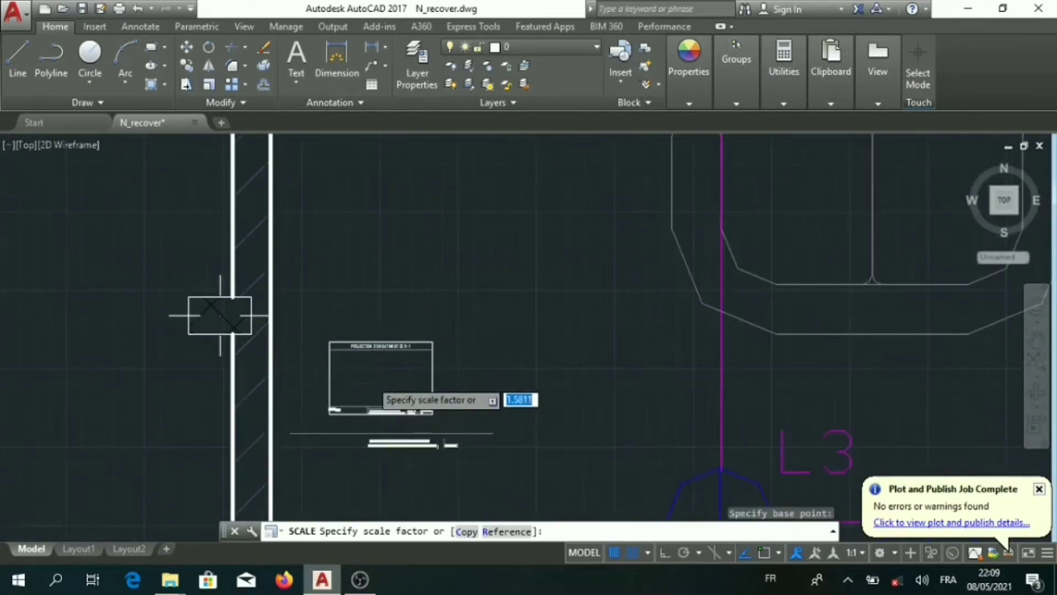
{"action": "scroll", "coordinate": [370, 379], "scroll_direction": "up", "scroll_amount": 2}
{"action": "scroll", "coordinate": [370, 379], "scroll_direction": "up", "scroll_amount": 2}
{"action": "scroll", "coordinate": [370, 379], "scroll_direction": "up", "scroll_amount": 2}
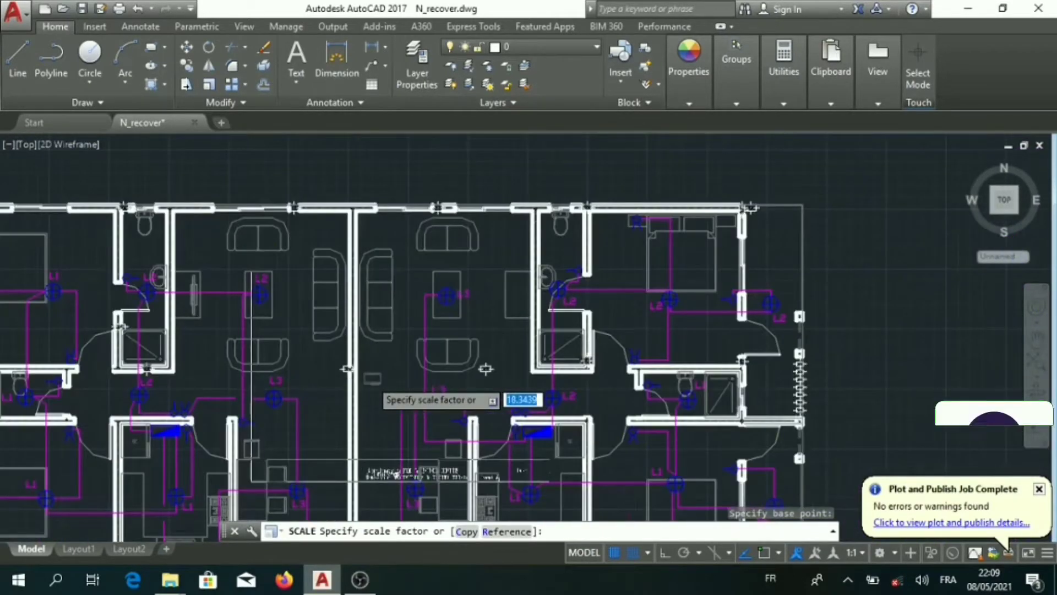
{"action": "scroll", "coordinate": [370, 379], "scroll_direction": "down", "scroll_amount": 2}
{"action": "scroll", "coordinate": [370, 379], "scroll_direction": "down", "scroll_amount": 2}
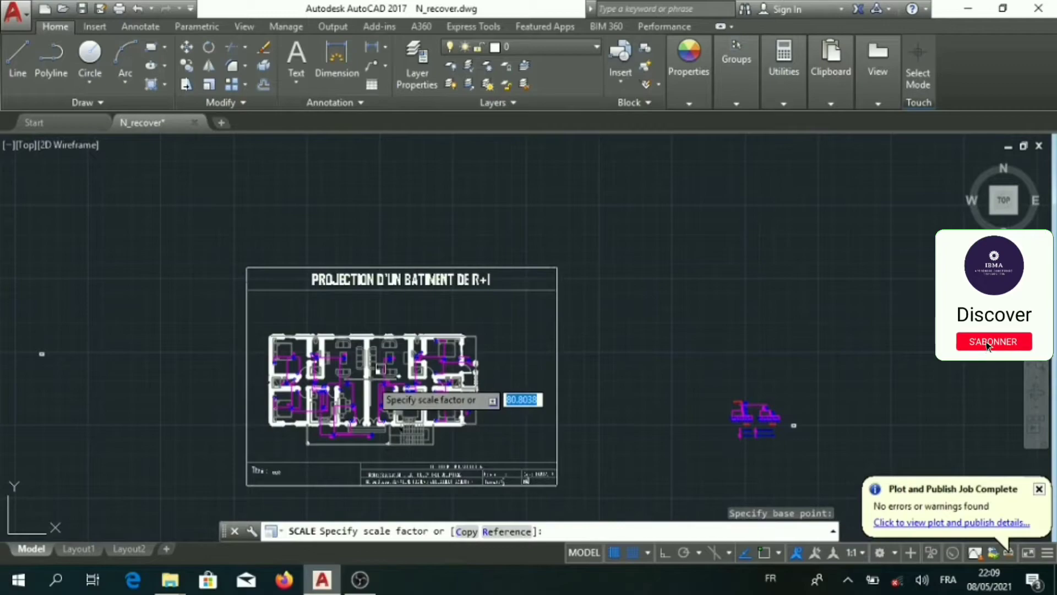
{"action": "left_click", "coordinate": [502, 482]}
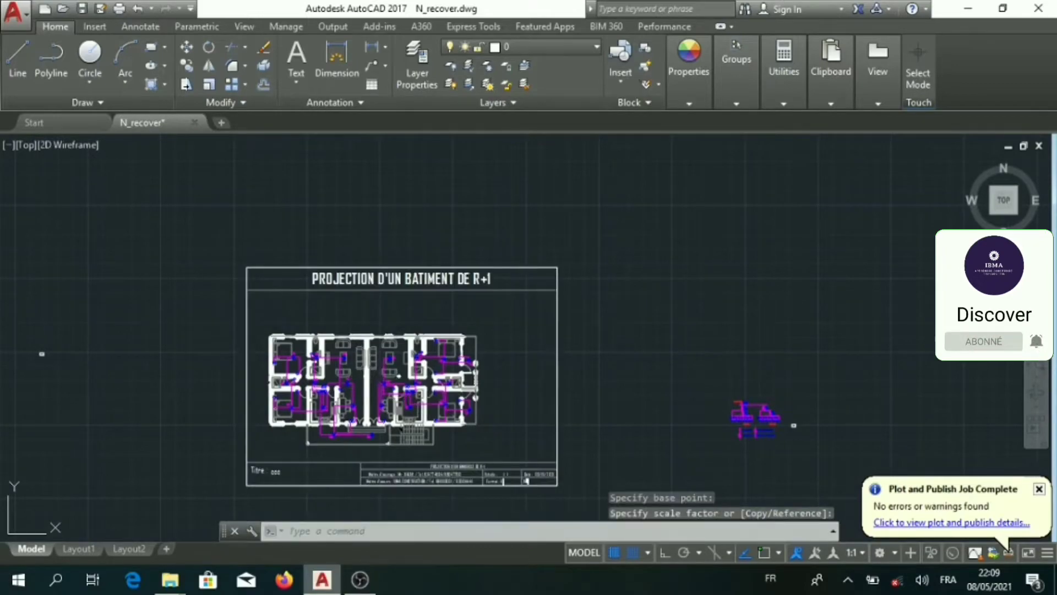
{"action": "scroll", "coordinate": [502, 482], "scroll_direction": "up", "scroll_amount": 2}
{"action": "scroll", "coordinate": [503, 482], "scroll_direction": "down", "scroll_amount": 2}
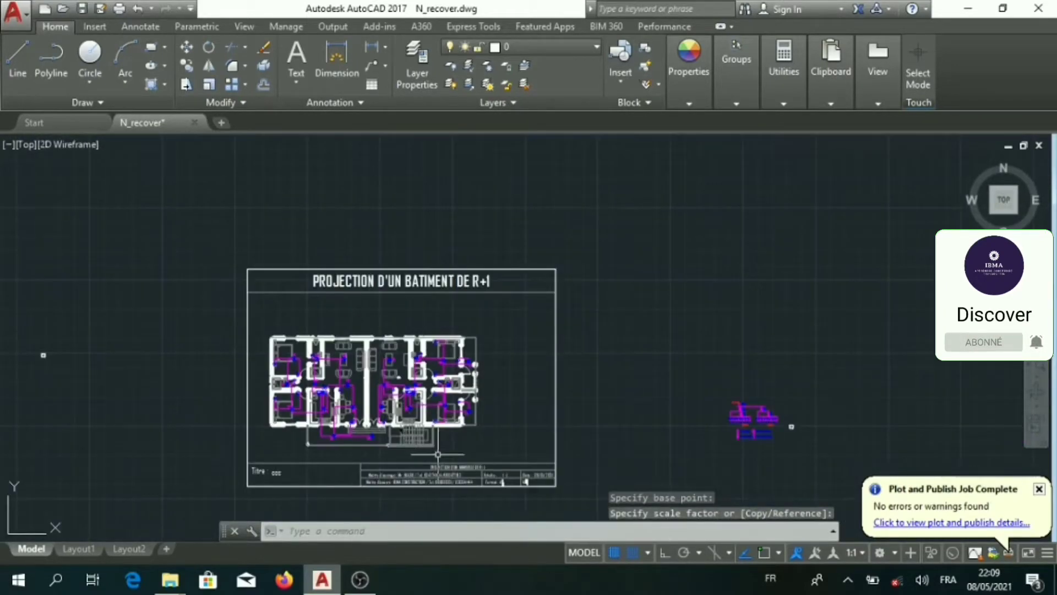
{"action": "left_click", "coordinate": [500, 460]}
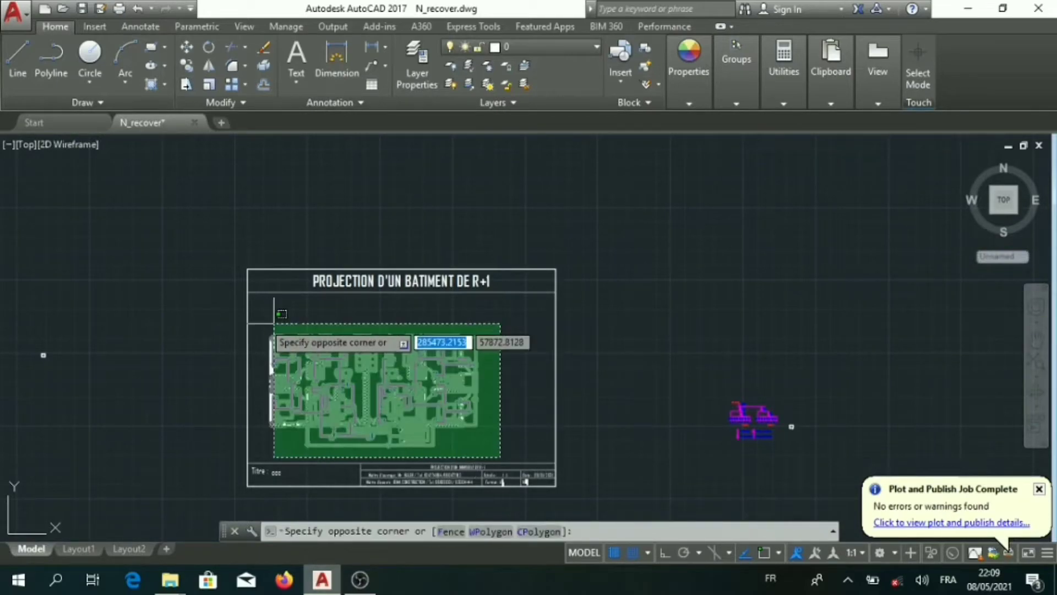
- Window-select the floor plan and move it to sit centred inside the enlarged frame
{"action": "left_click", "coordinate": [274, 325]}
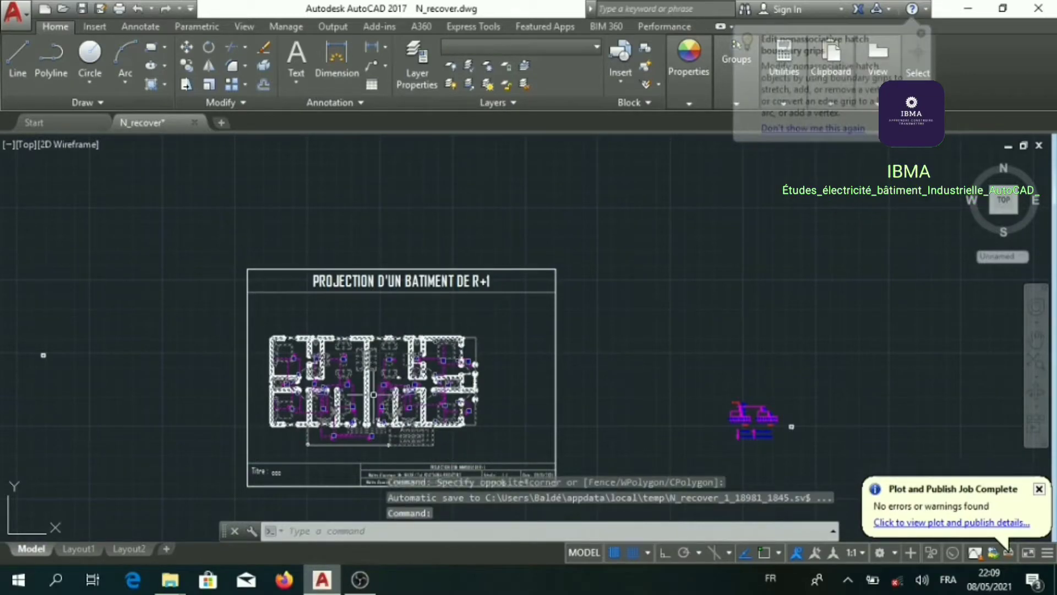
{"action": "scroll", "coordinate": [379, 385], "scroll_direction": "up", "scroll_amount": 2}
{"action": "right_click", "coordinate": [379, 385]}
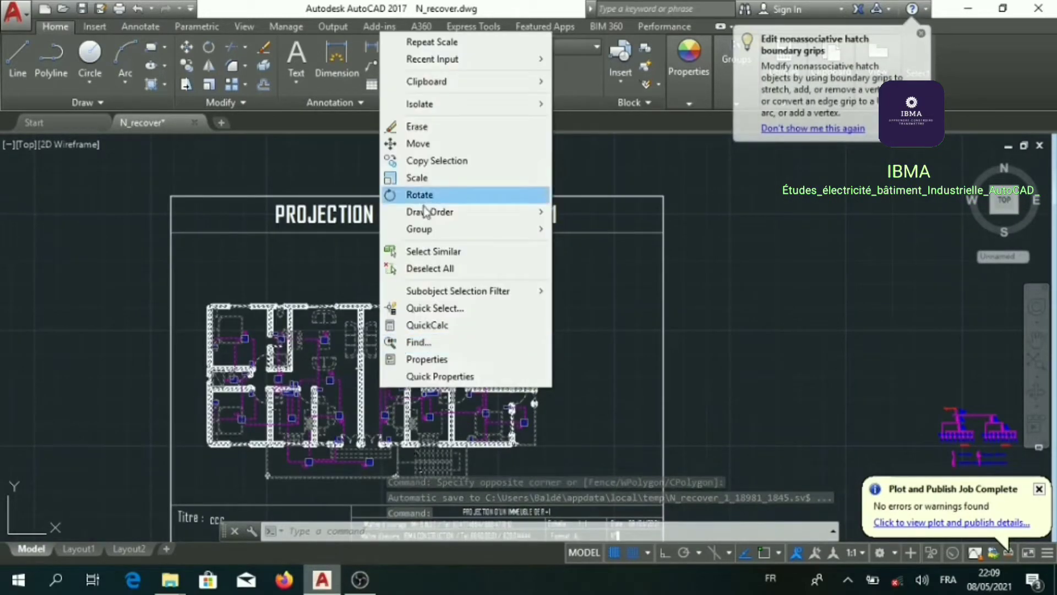
{"action": "left_click", "coordinate": [432, 143]}
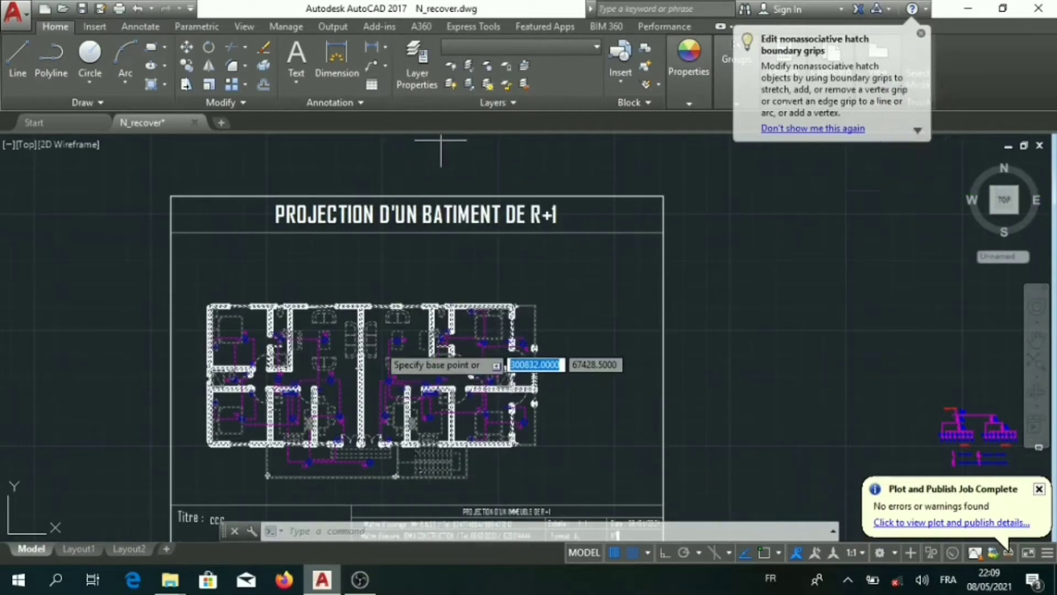
{"action": "left_click", "coordinate": [375, 397]}
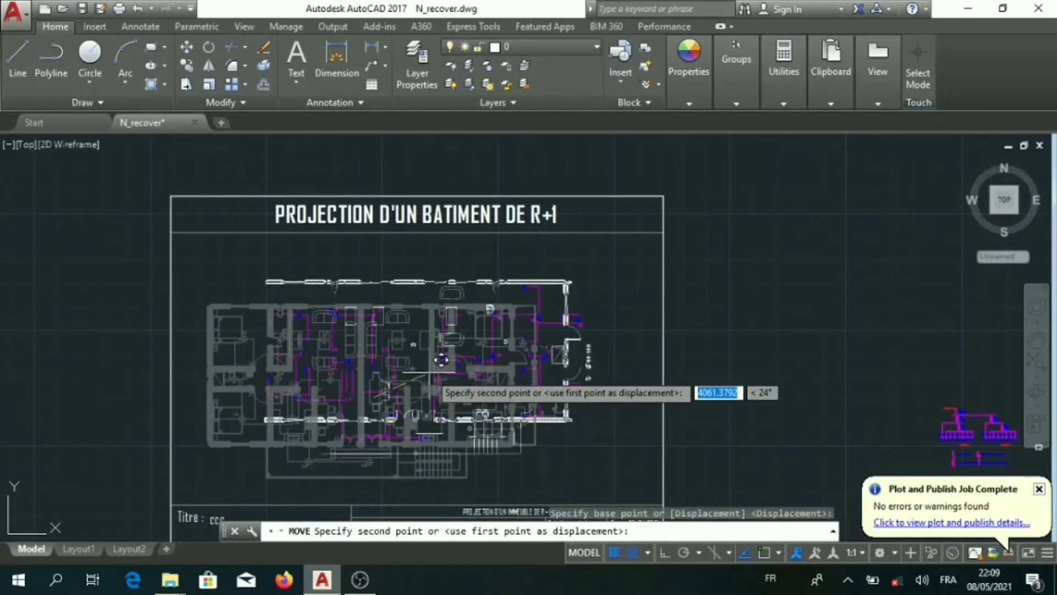
{"action": "left_click", "coordinate": [431, 370]}
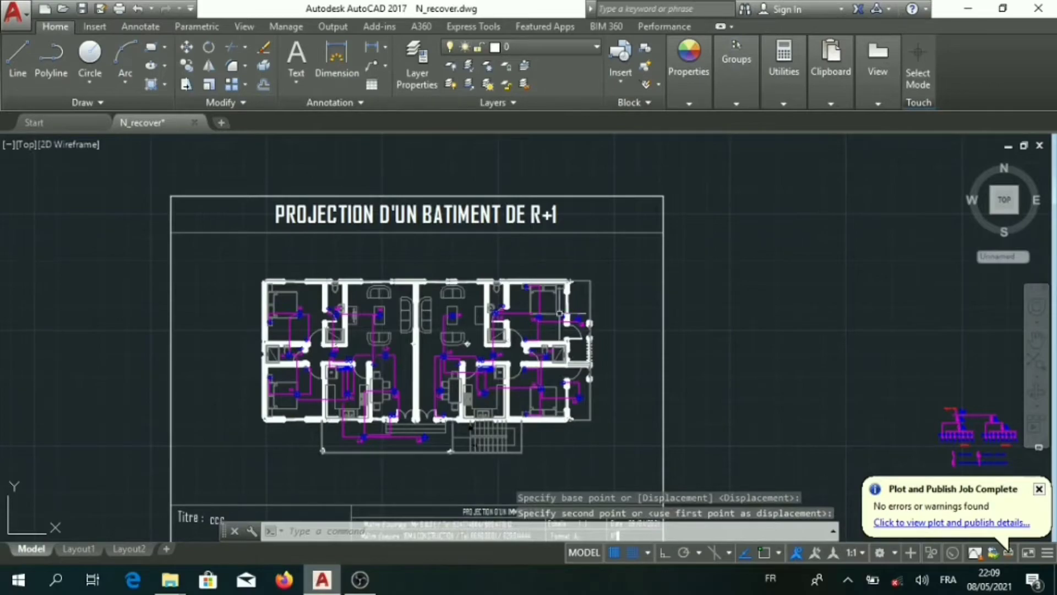
{"action": "scroll", "coordinate": [487, 309], "scroll_direction": "down", "scroll_amount": 4}
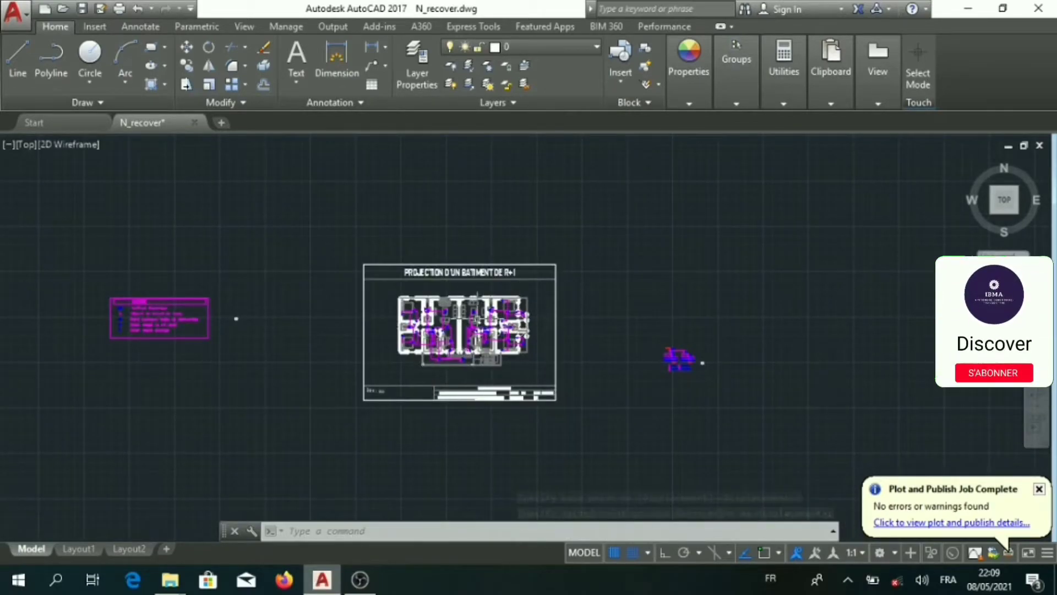
- Zoom to the title block and open the 'ccc' title text for editing
{"action": "scroll", "coordinate": [446, 309], "scroll_direction": "up", "scroll_amount": 5}
{"action": "scroll", "coordinate": [446, 308], "scroll_direction": "down", "scroll_amount": 1}
{"action": "scroll", "coordinate": [491, 417], "scroll_direction": "down", "scroll_amount": 4}
{"action": "scroll", "coordinate": [491, 417], "scroll_direction": "up", "scroll_amount": 3}
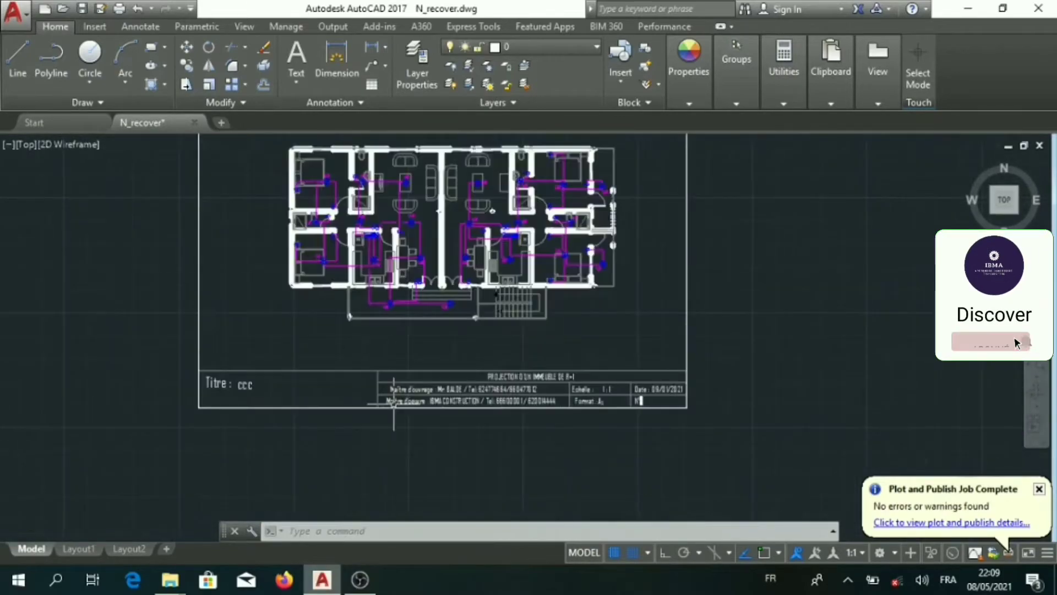
{"action": "scroll", "coordinate": [236, 389], "scroll_direction": "up", "scroll_amount": 3}
{"action": "scroll", "coordinate": [411, 385], "scroll_direction": "up", "scroll_amount": 1}
{"action": "scroll", "coordinate": [306, 355], "scroll_direction": "up", "scroll_amount": 2}
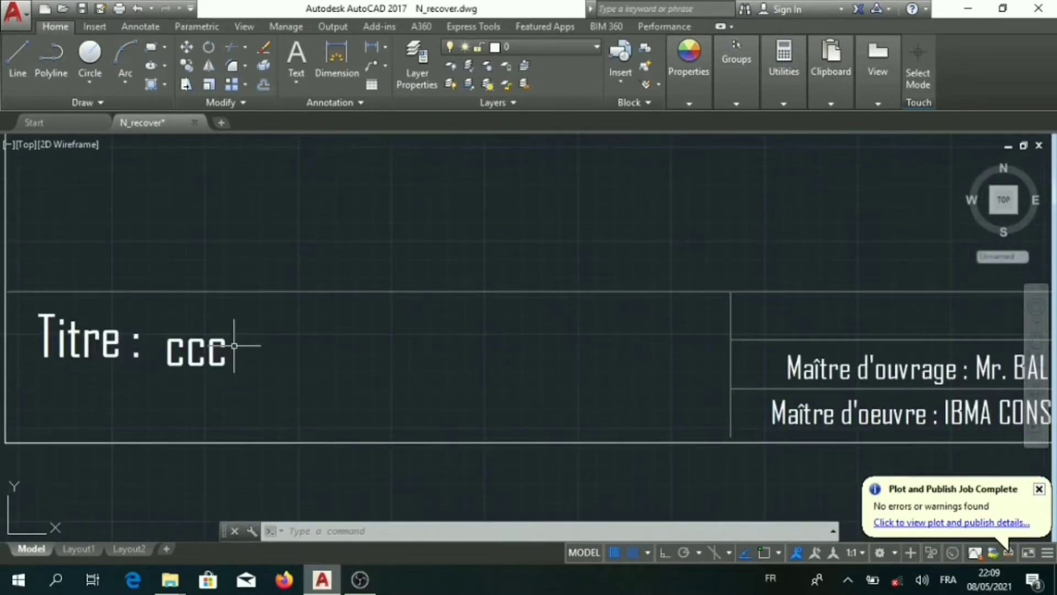
{"action": "left_click", "coordinate": [228, 345]}
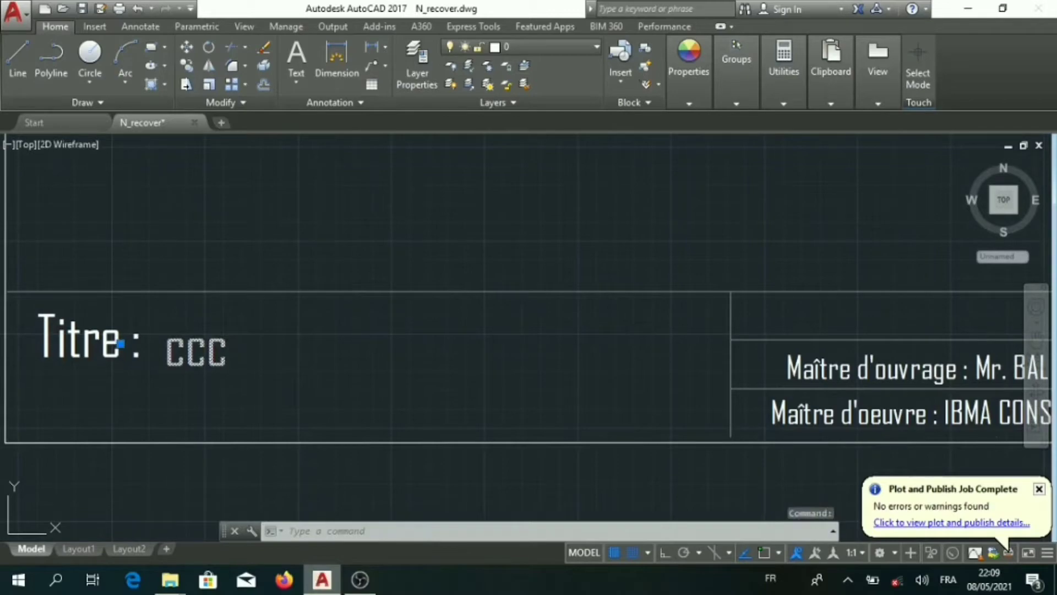
{"action": "double_click", "coordinate": [226, 347]}
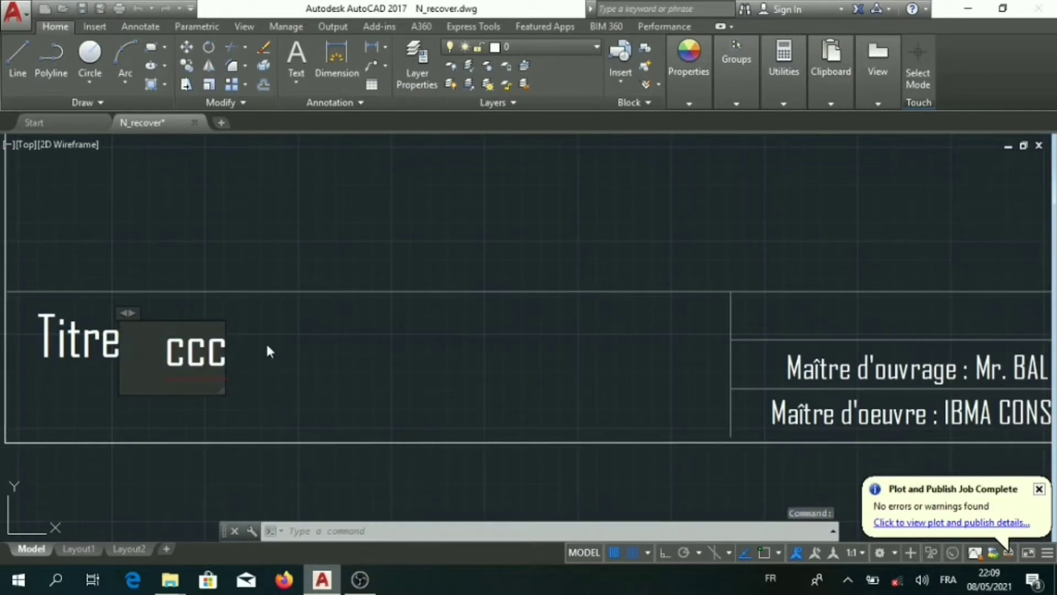
- Replace the 'ccc' placeholder with ': Circuits d'éclairage'
{"action": "type", "text": "C"}
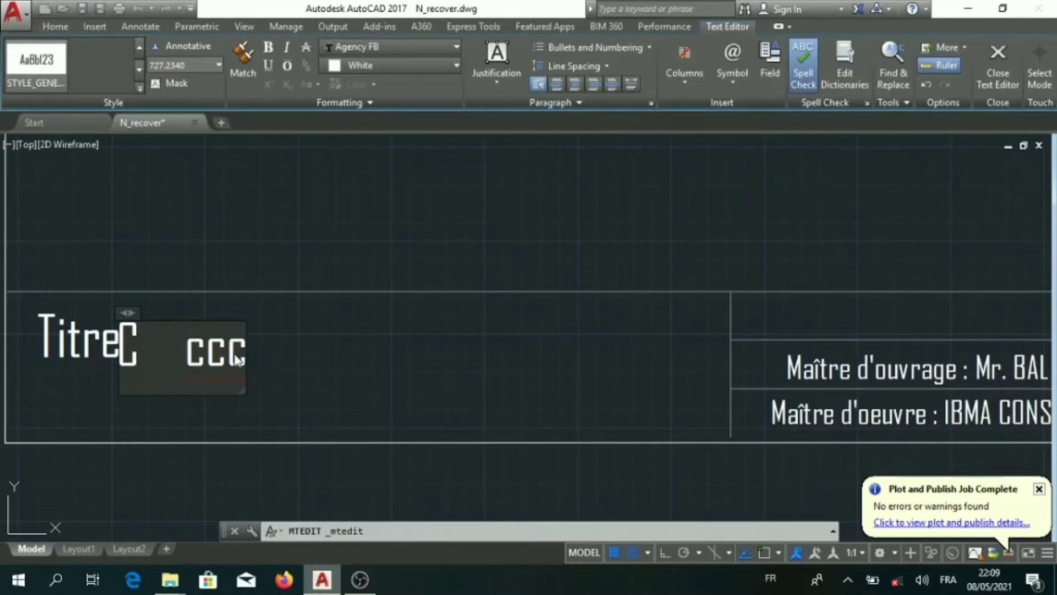
{"action": "key", "text": "BackSpace"}
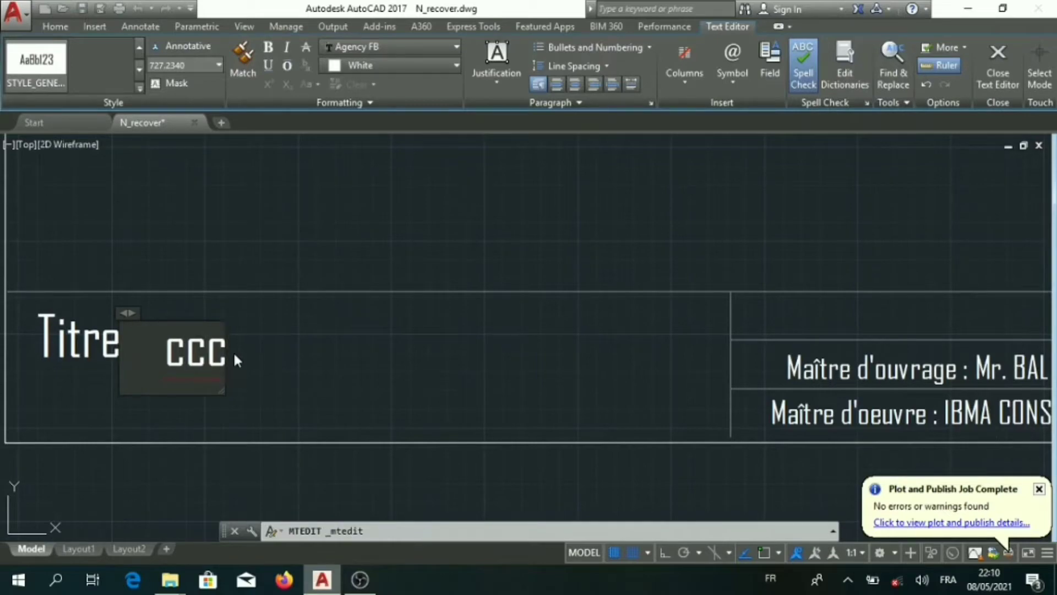
{"action": "key", "text": "BackSpace"}
{"action": "key", "text": "BackSpace"}
{"action": "key", "text": "BackSpace"}
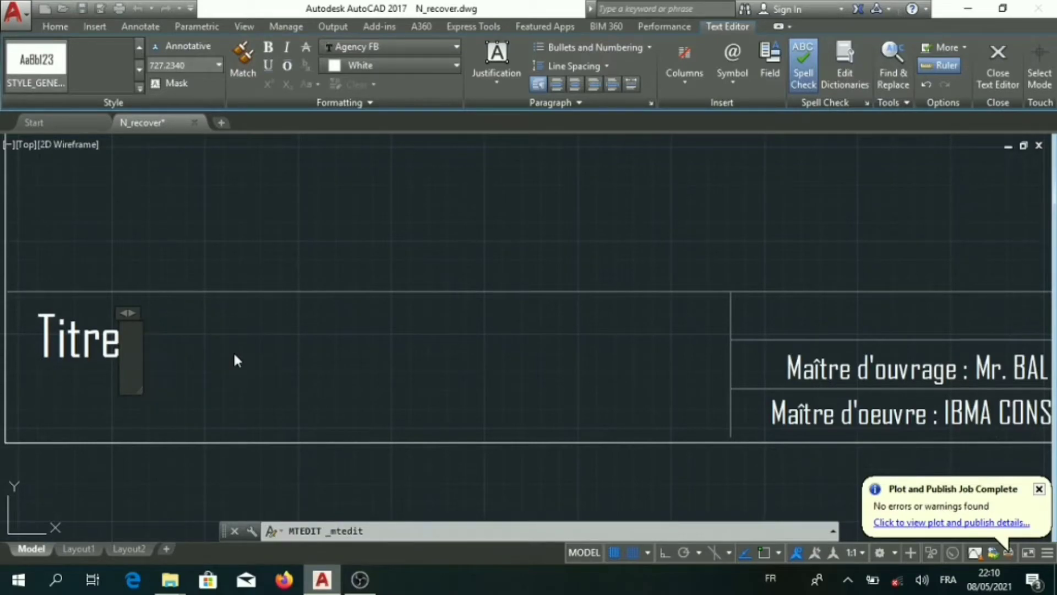
{"action": "type", "text": ": "}
{"action": "type", "text": "Circuit"}
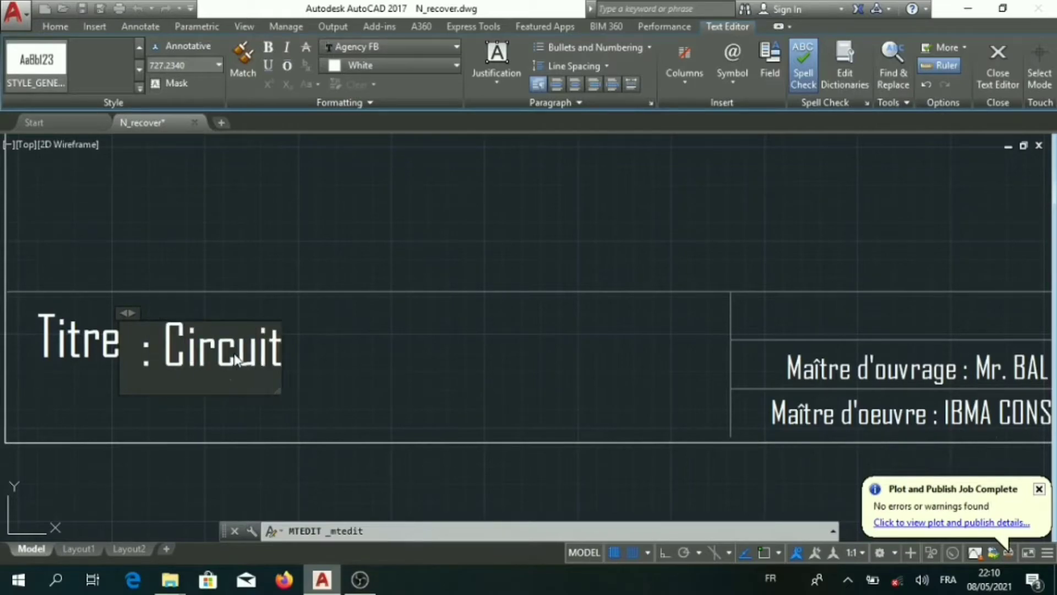
{"action": "type", "text": "s d'"}
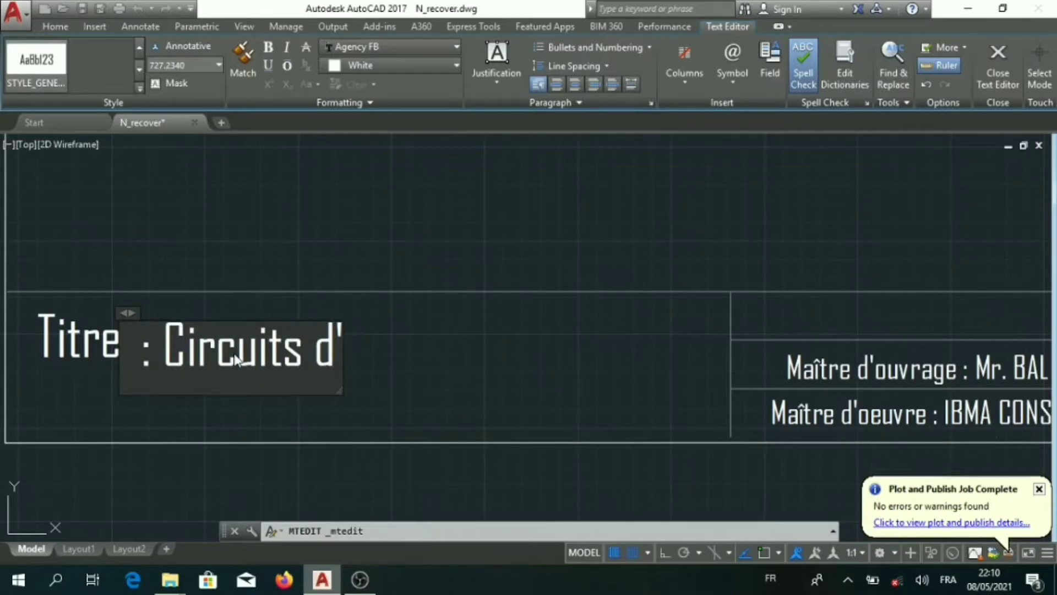
{"action": "type", "text": "éclai"}
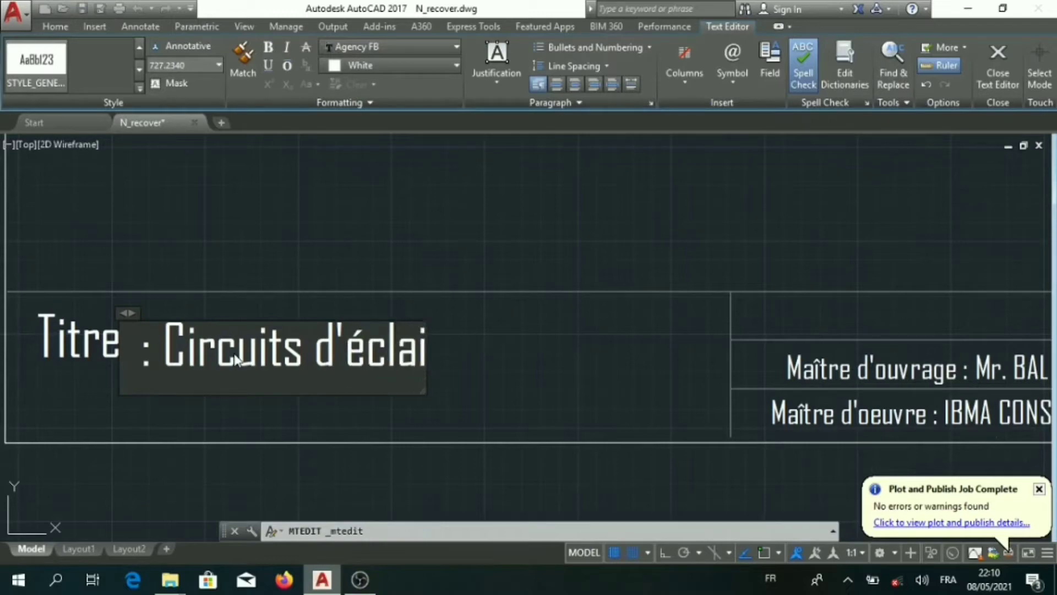
{"action": "type", "text": "rag"}
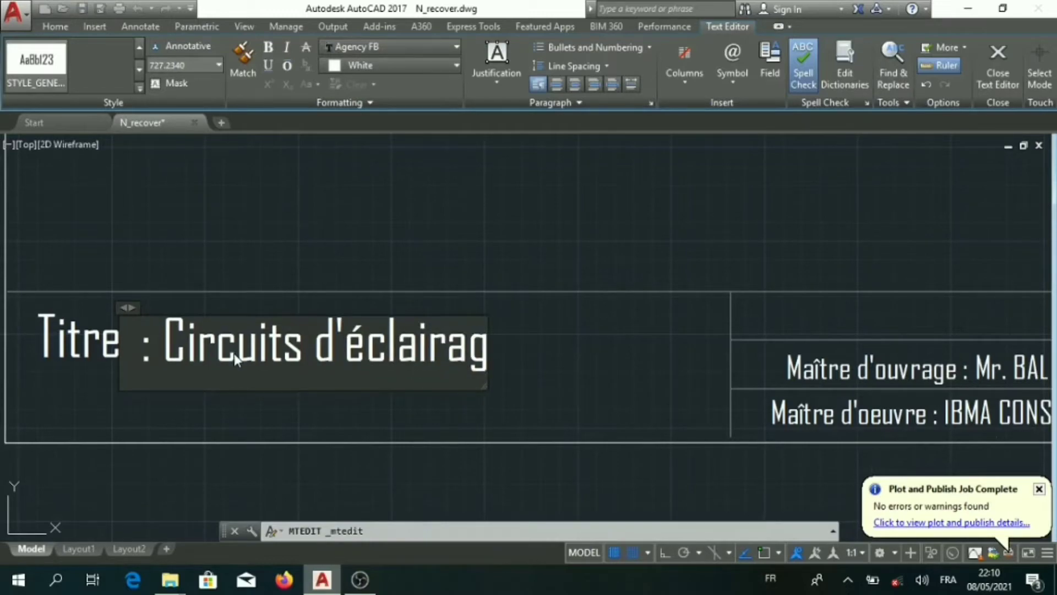
{"action": "type", "text": "e"}
- Finish the title edit, fit the whole titled frame in view, and open Plot with Ctrl+P
{"action": "left_click", "coordinate": [567, 176]}
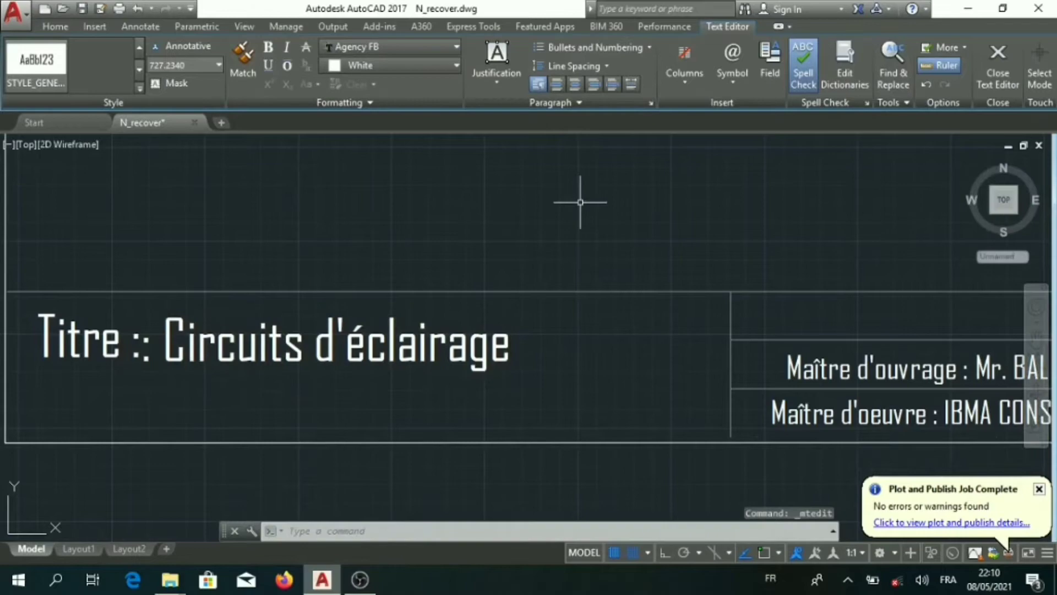
{"action": "scroll", "coordinate": [767, 319], "scroll_direction": "down", "scroll_amount": 5}
{"action": "mouse_move", "coordinate": [773, 281]}
{"action": "middle_mouse_down"}
{"action": "mouse_move", "coordinate": [697, 347]}
{"action": "mouse_move", "coordinate": [625, 379]}
{"action": "middle_mouse_up"}
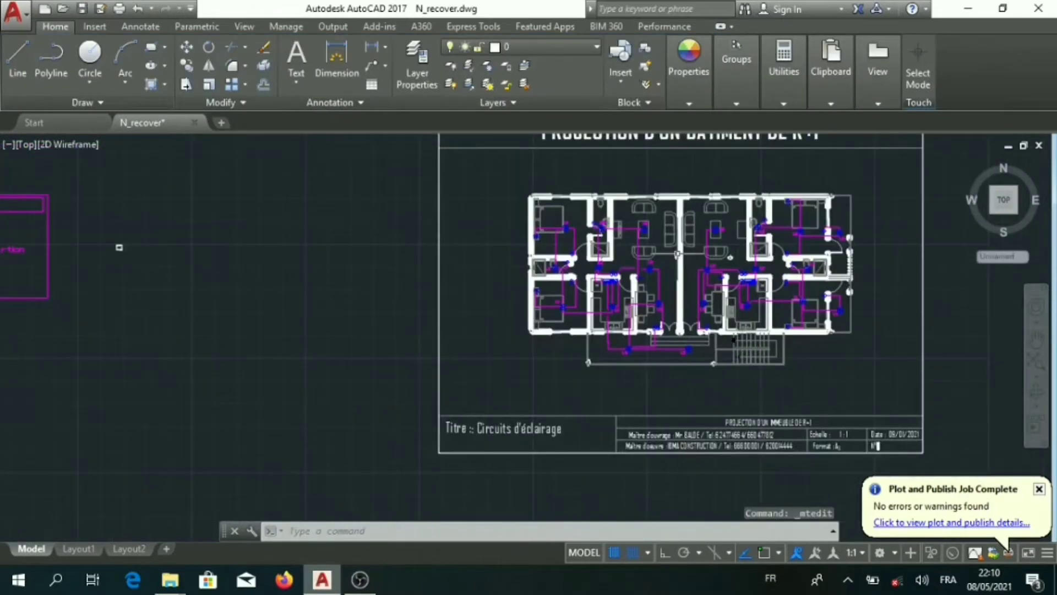
{"action": "middle_click_drag", "start_coordinate": [555, 288], "coordinate": [395, 343]}
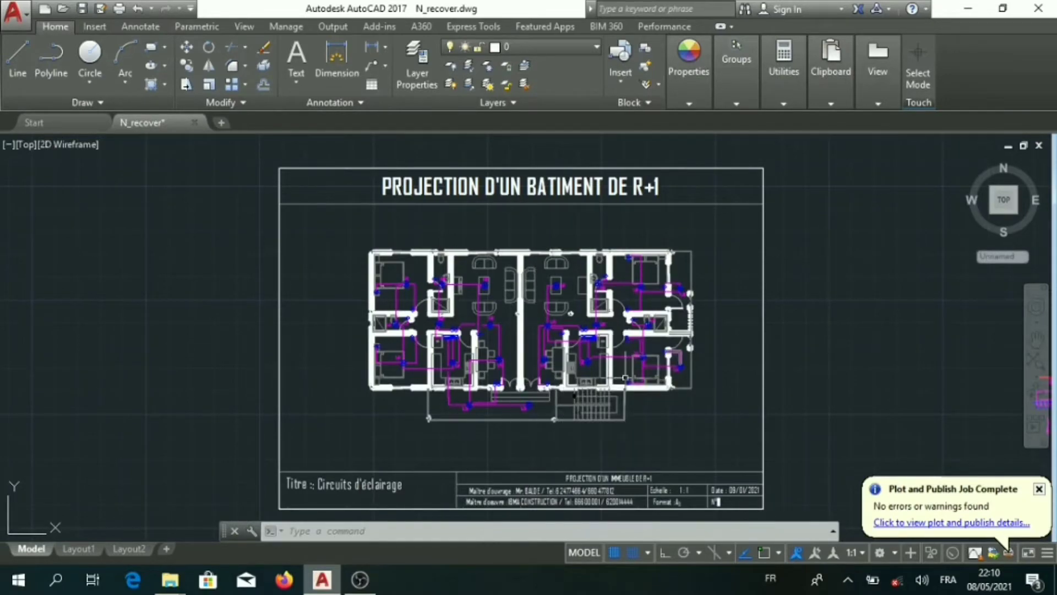
{"action": "scroll", "coordinate": [616, 412], "scroll_direction": "down", "scroll_amount": 2}
{"action": "scroll", "coordinate": [616, 412], "scroll_direction": "down", "scroll_amount": 3}
{"action": "scroll", "coordinate": [616, 412], "scroll_direction": "up", "scroll_amount": 4}
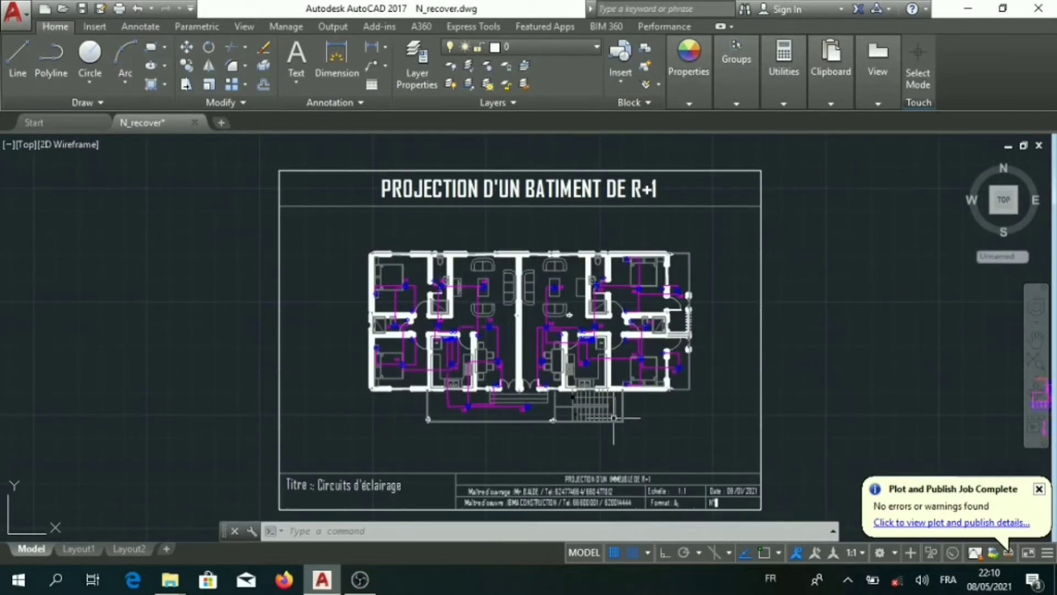
{"action": "key", "text": "ctrl+p"}
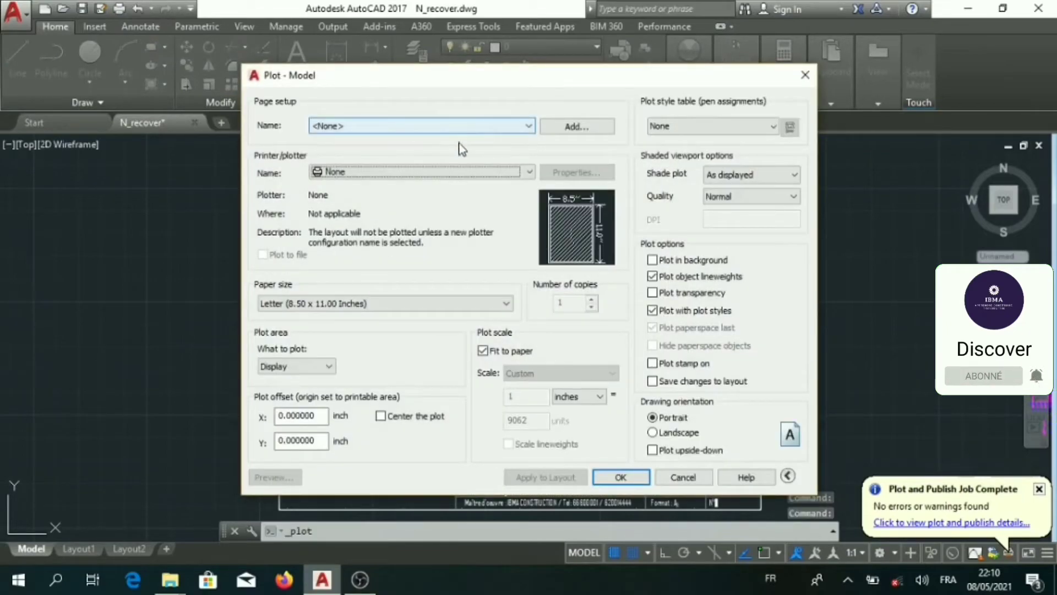
- Keep page setup None and choose the DWG To PDF.pc3 plotter with ISO A3 (420 x 297 mm) paper
{"action": "left_click", "coordinate": [506, 127]}
{"action": "left_click", "coordinate": [505, 127]}
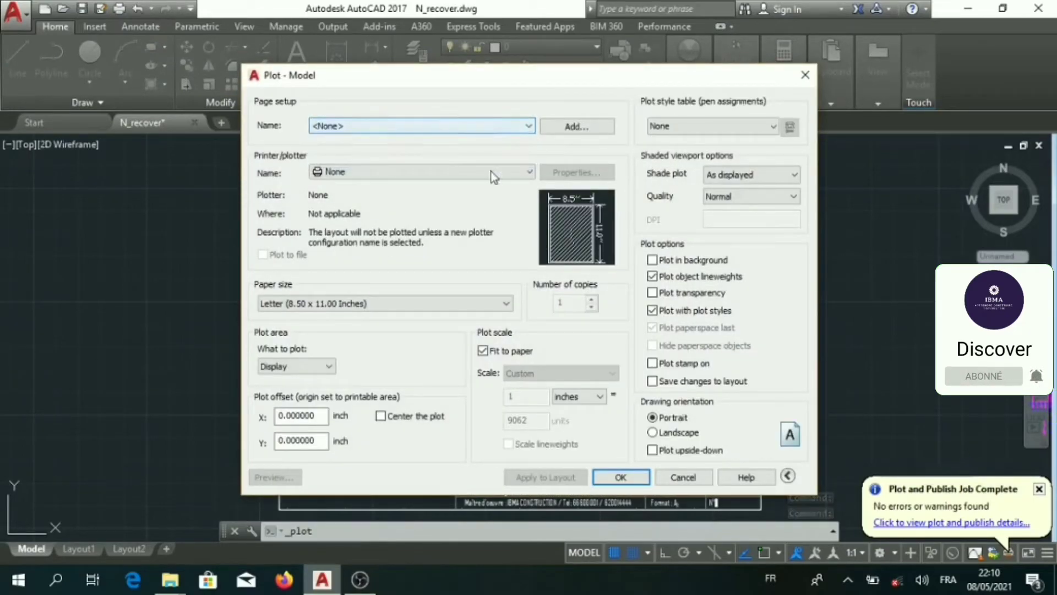
{"action": "left_click", "coordinate": [491, 170]}
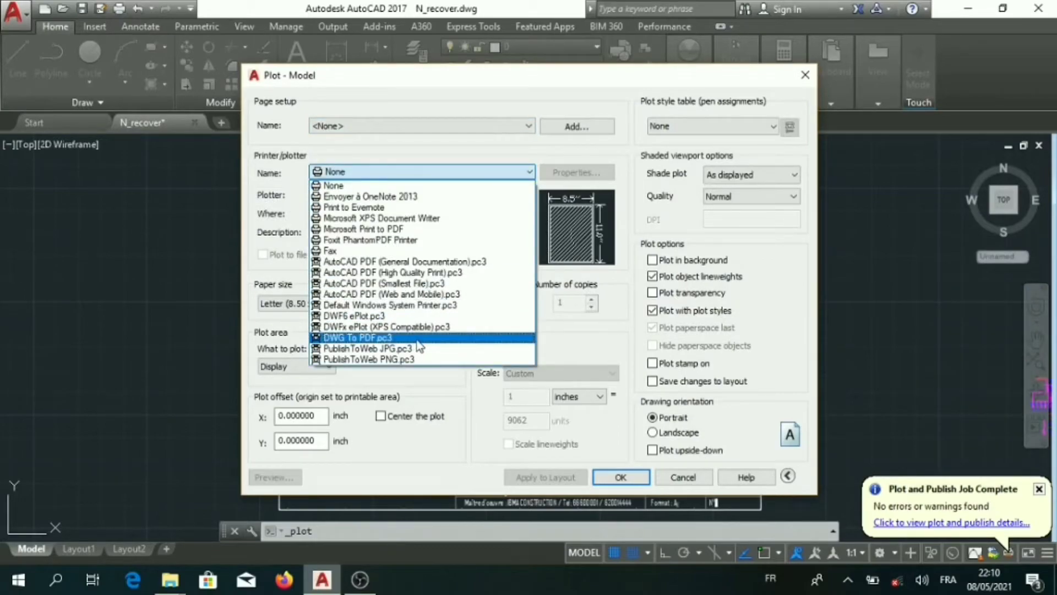
{"action": "left_click", "coordinate": [420, 338]}
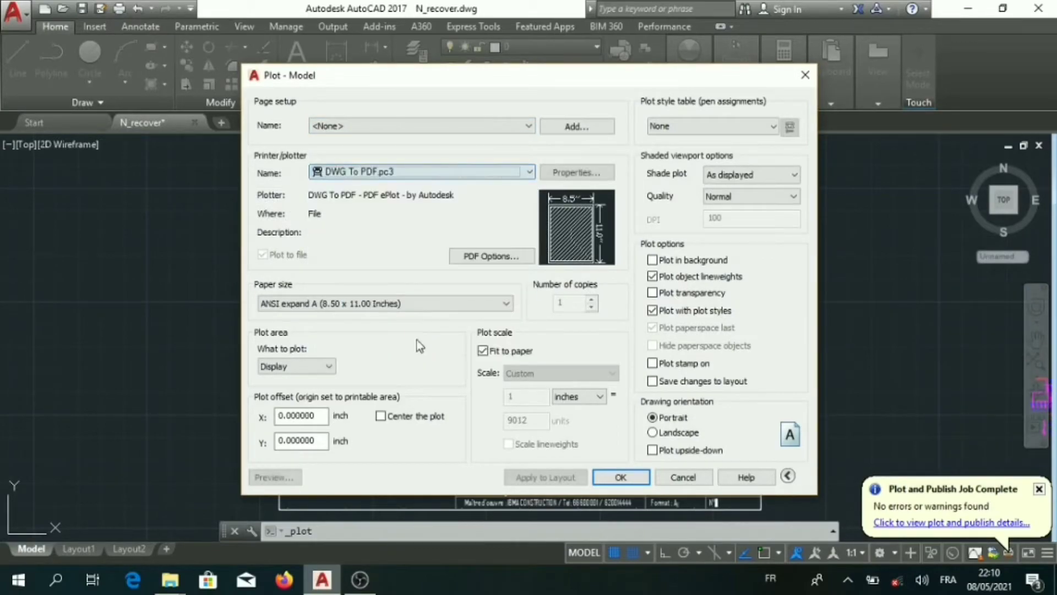
{"action": "left_click", "coordinate": [492, 307]}
{"action": "scroll", "coordinate": [381, 182], "scroll_direction": "up", "scroll_amount": 3}
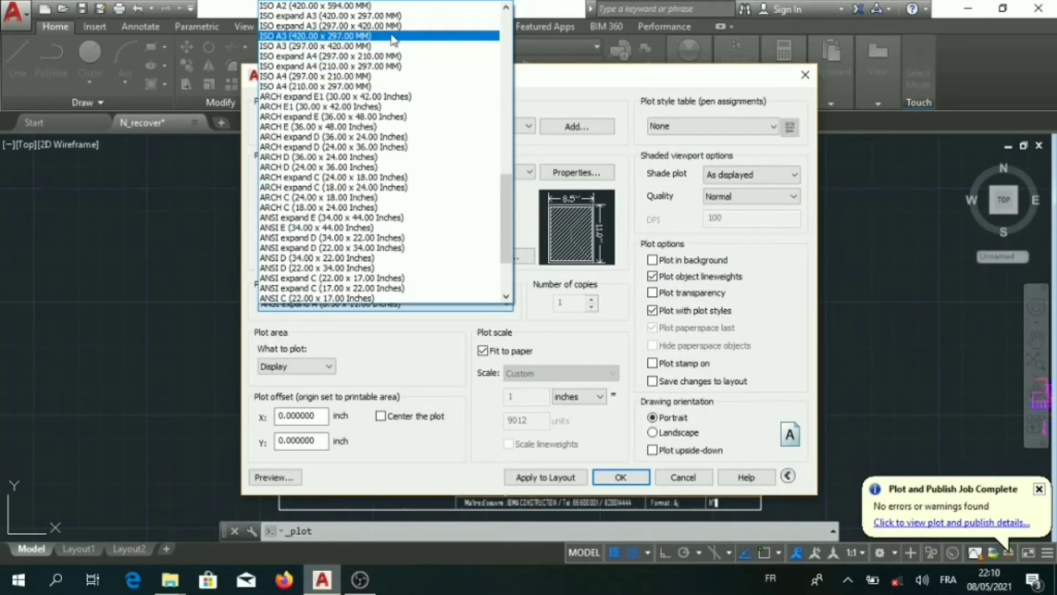
{"action": "left_click", "coordinate": [320, 37]}
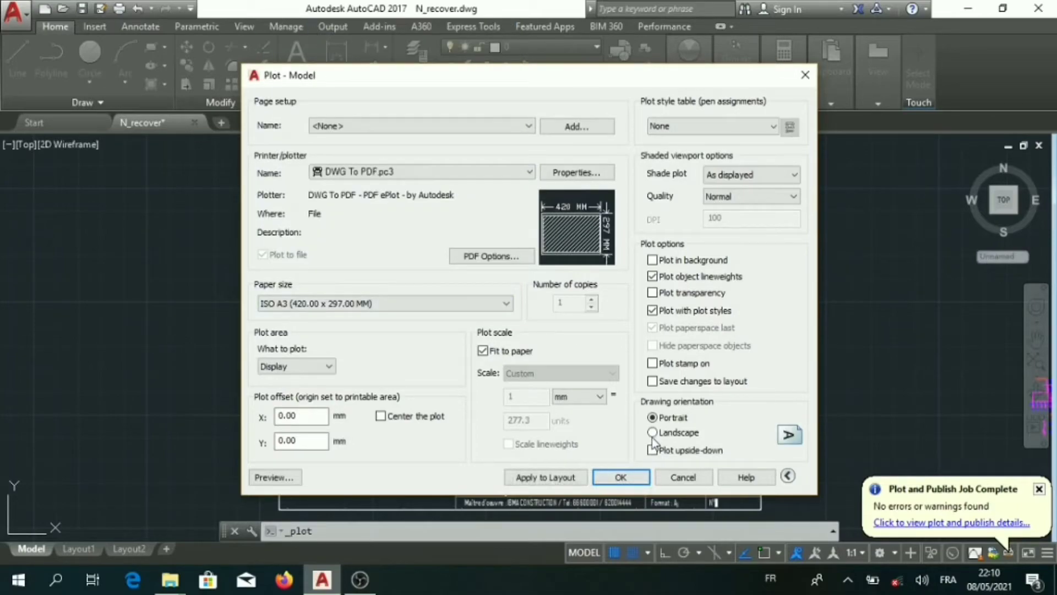
{"action": "left_click", "coordinate": [309, 367]}
- Set the plot area to a Window drawn around the whole titled frame
{"action": "left_click", "coordinate": [301, 407]}
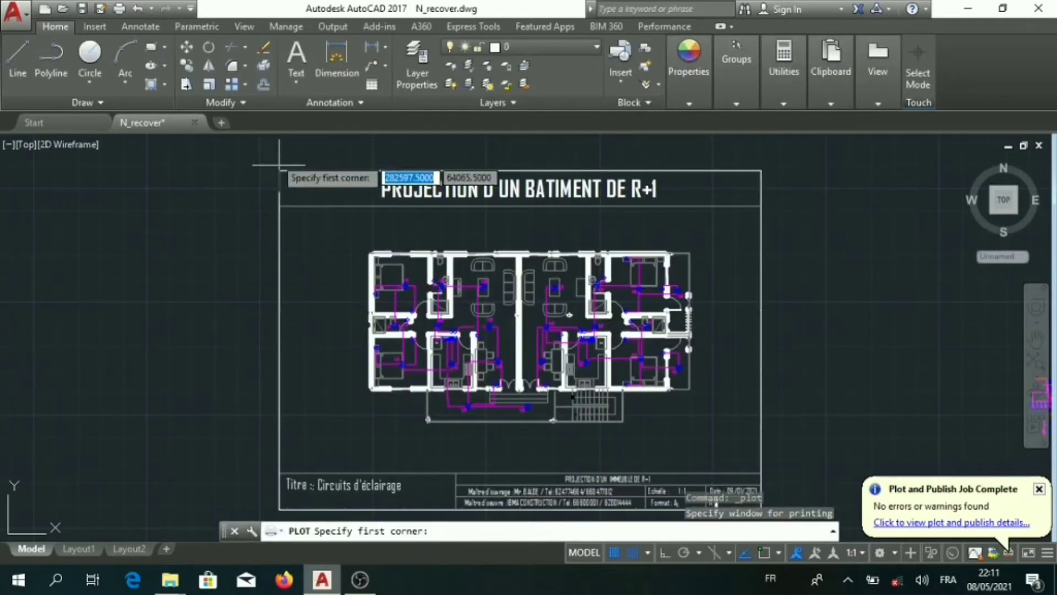
{"action": "left_click", "coordinate": [270, 161]}
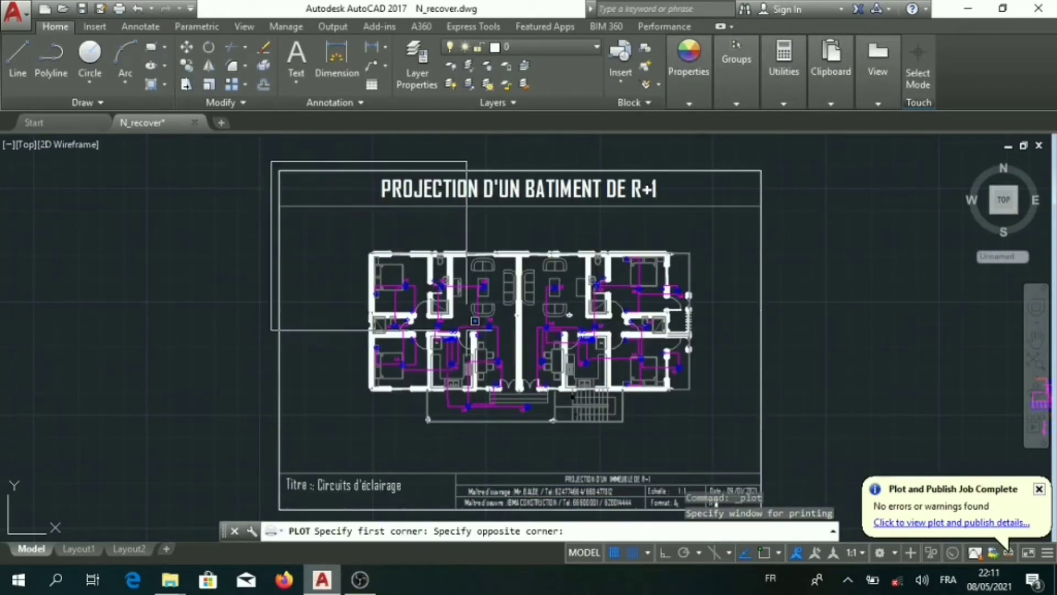
{"action": "scroll", "coordinate": [696, 437], "scroll_direction": "down", "scroll_amount": 2}
{"action": "middle_click_drag", "start_coordinate": [692, 438], "coordinate": [613, 392]}
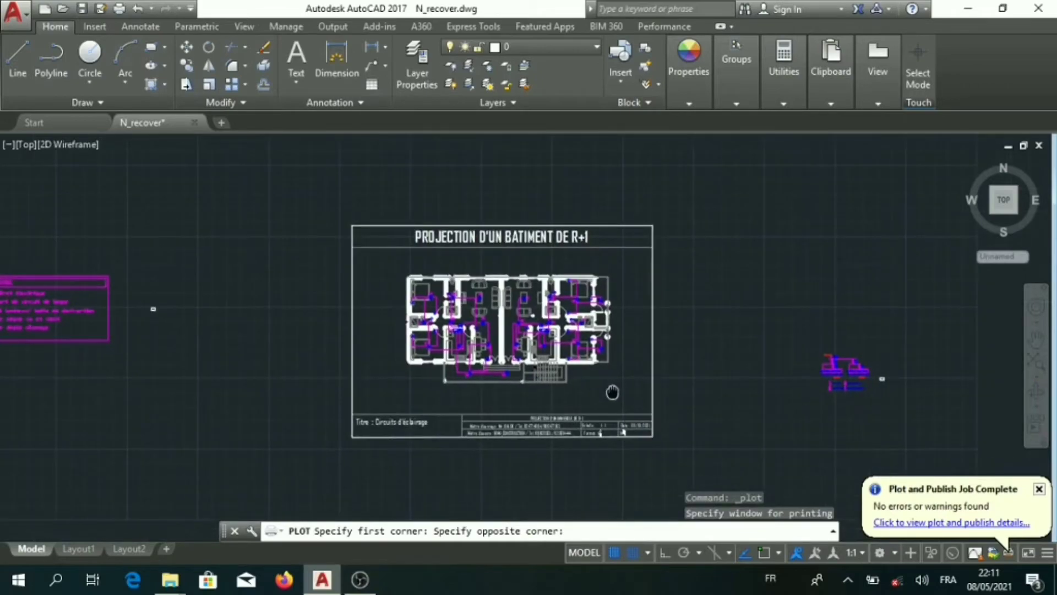
{"action": "left_click", "coordinate": [663, 445]}
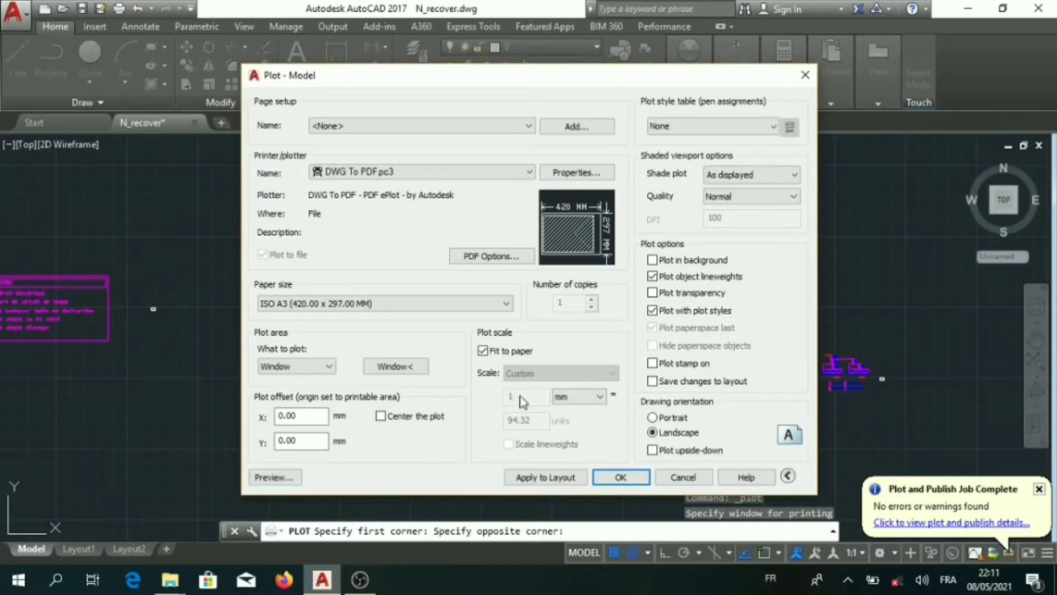
- Turn on Center the plot and inspect the print preview of the framed plan
{"action": "left_click", "coordinate": [384, 415]}
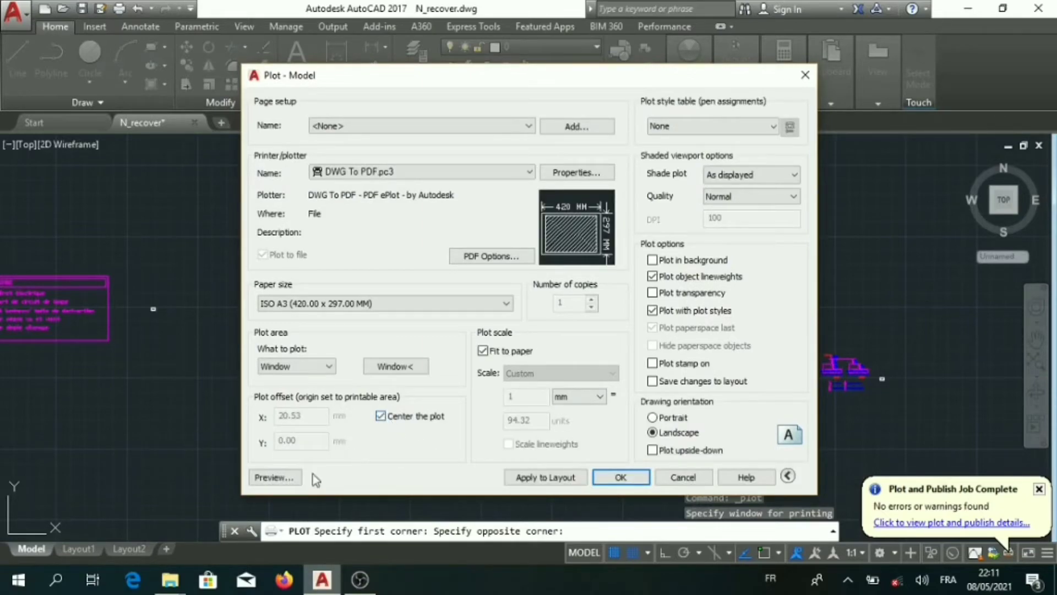
{"action": "left_click", "coordinate": [279, 478]}
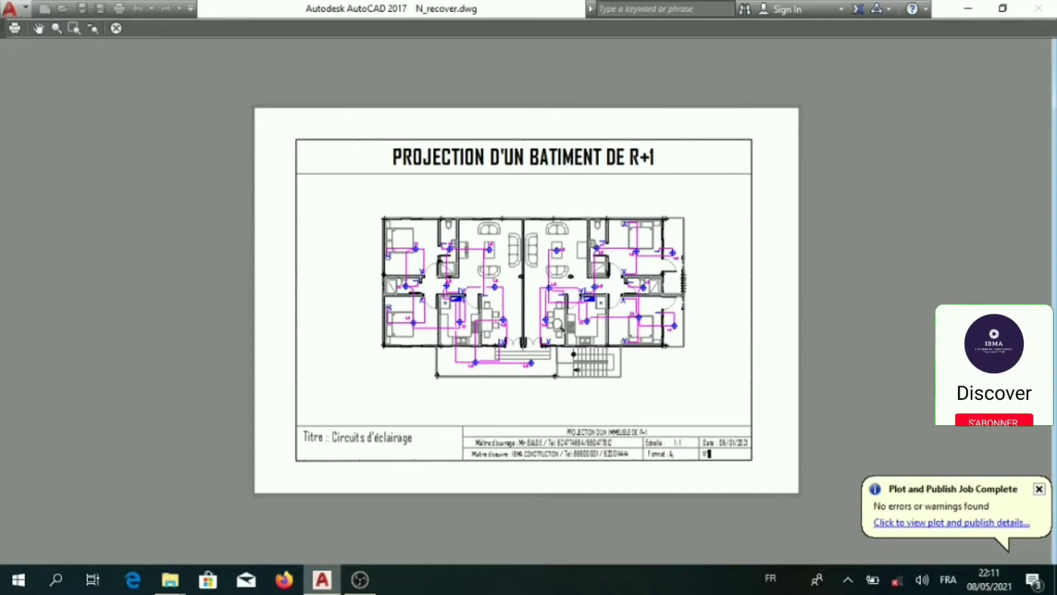
{"action": "scroll", "coordinate": [567, 344], "scroll_direction": "up", "scroll_amount": 5}
{"action": "scroll", "coordinate": [568, 352], "scroll_direction": "down", "scroll_amount": 3}
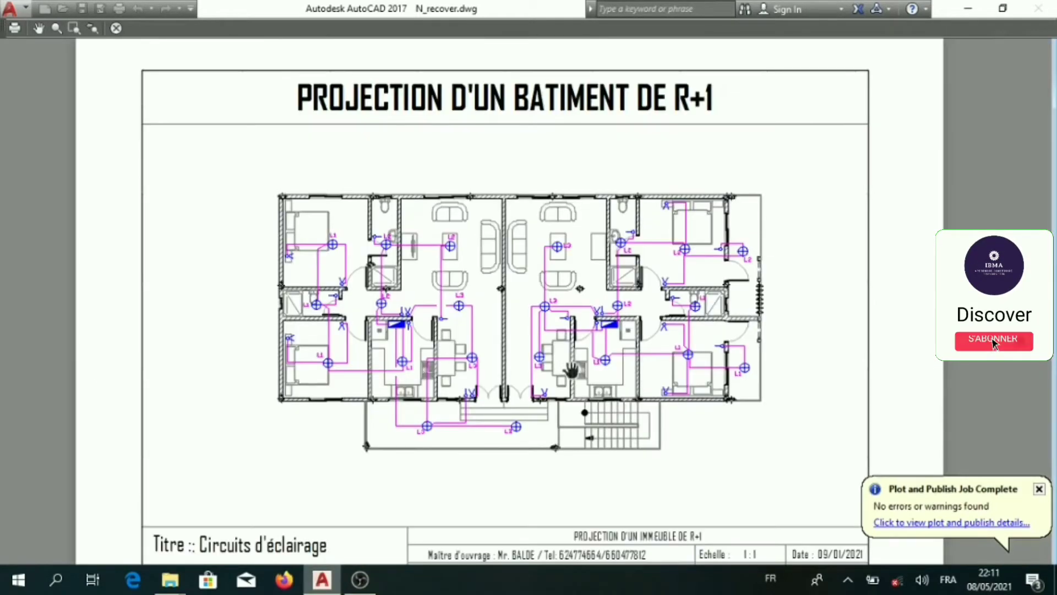
{"action": "scroll", "coordinate": [569, 353], "scroll_direction": "down", "scroll_amount": 2}
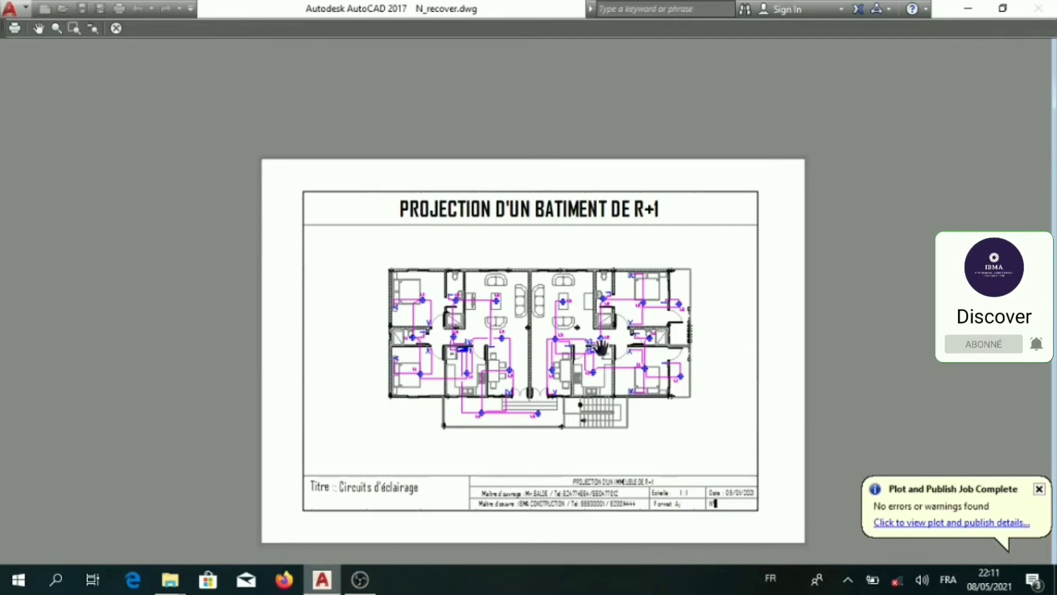
{"action": "key", "text": "Escape"}
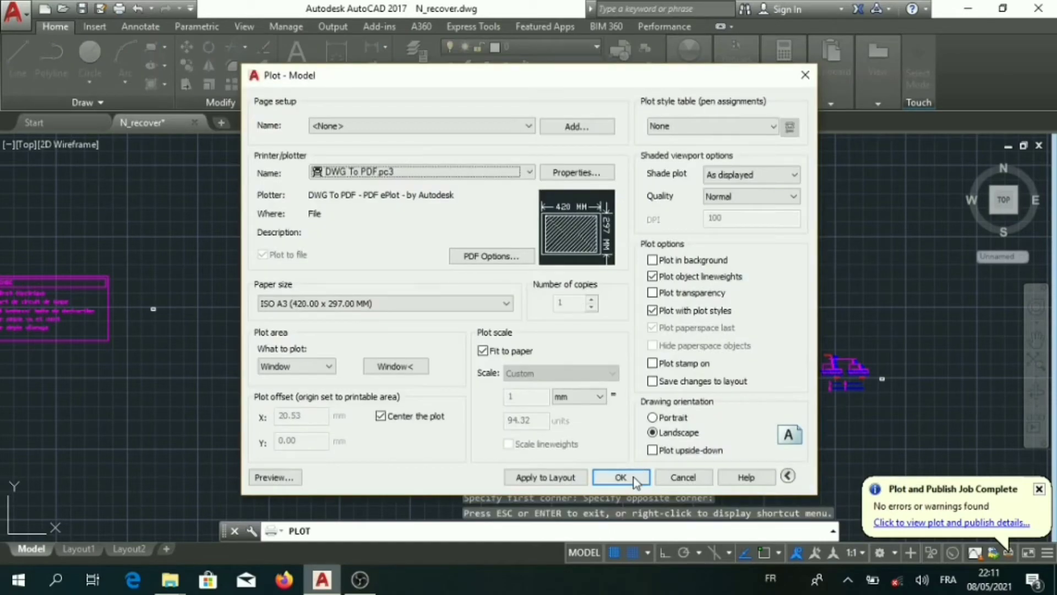
- Plot the drawing to a PDF named 'Plan d'éclairage' on the Desktop
{"action": "left_click", "coordinate": [636, 483]}
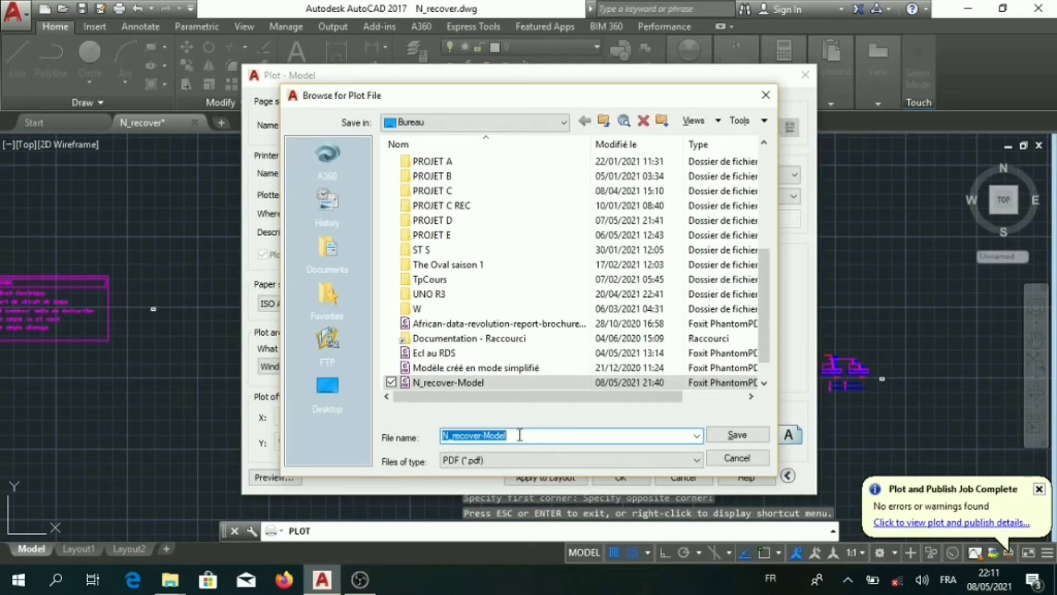
{"action": "type", "text": "Pl"}
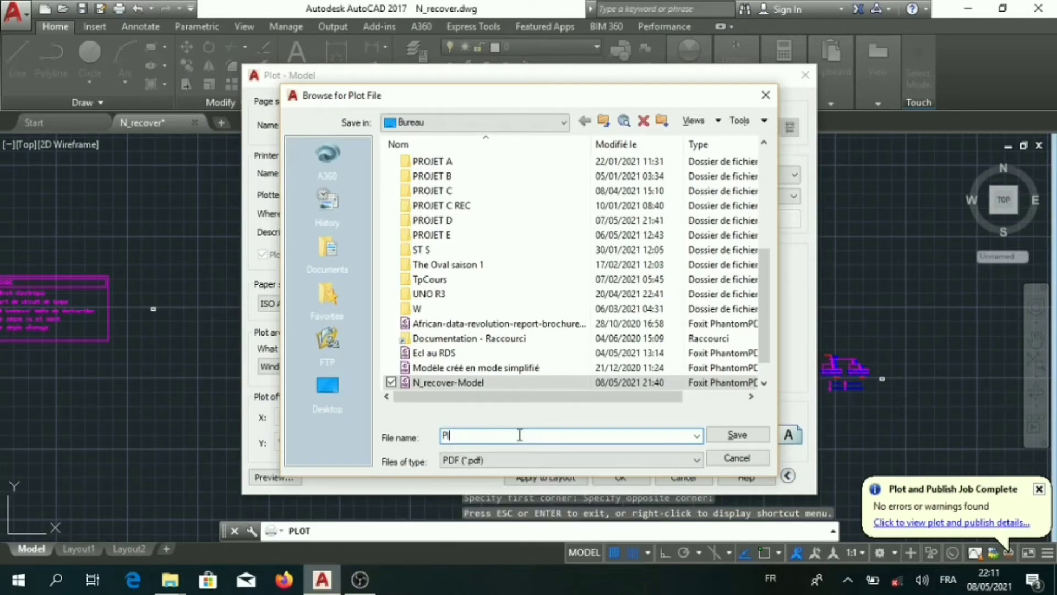
{"action": "type", "text": "an d'é"}
{"action": "type", "text": "claira"}
{"action": "type", "text": "ge"}
{"action": "left_click", "coordinate": [327, 389]}
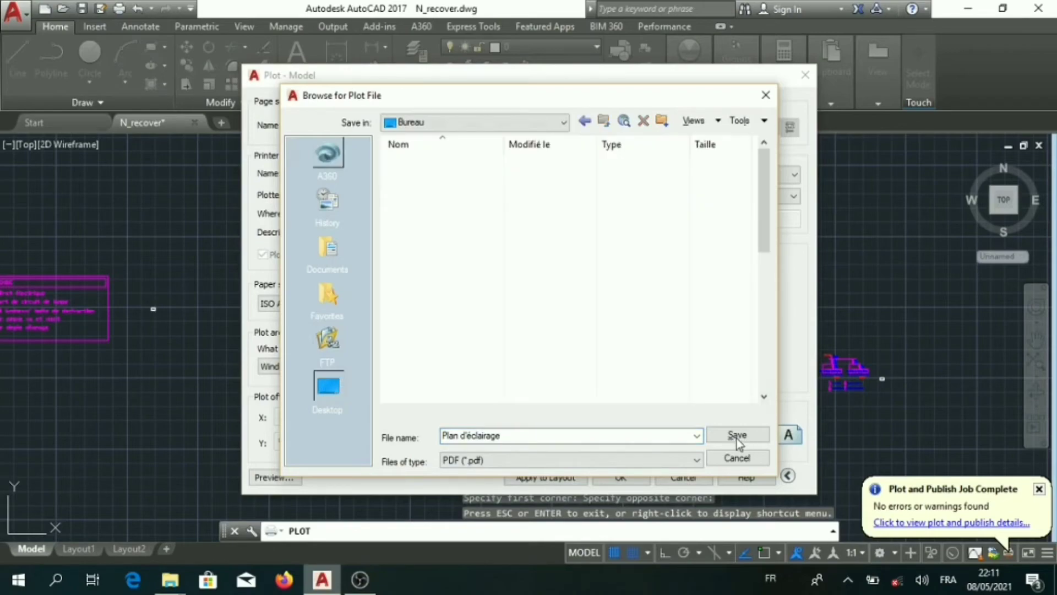
{"action": "left_click", "coordinate": [737, 436]}
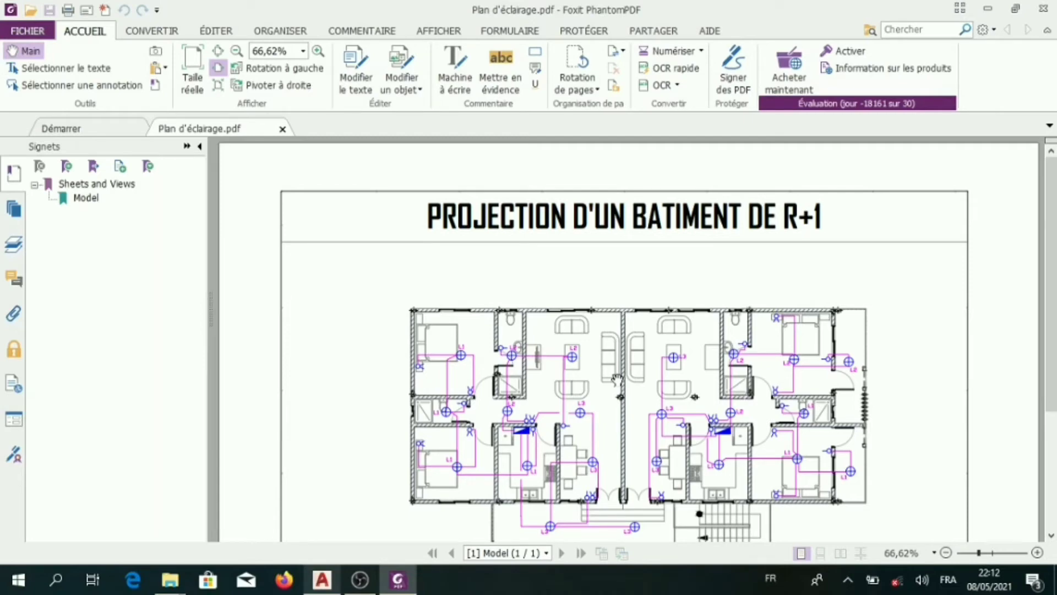
- Scroll through the PDF checking the R+1 header, lighting plan and 'Circuits d'éclairage' title block
{"action": "scroll", "coordinate": [617, 379], "scroll_direction": "down", "scroll_amount": 2}
{"action": "scroll", "coordinate": [617, 380], "scroll_direction": "down", "scroll_amount": 2}
{"action": "scroll", "coordinate": [617, 382], "scroll_direction": "down", "scroll_amount": 4}
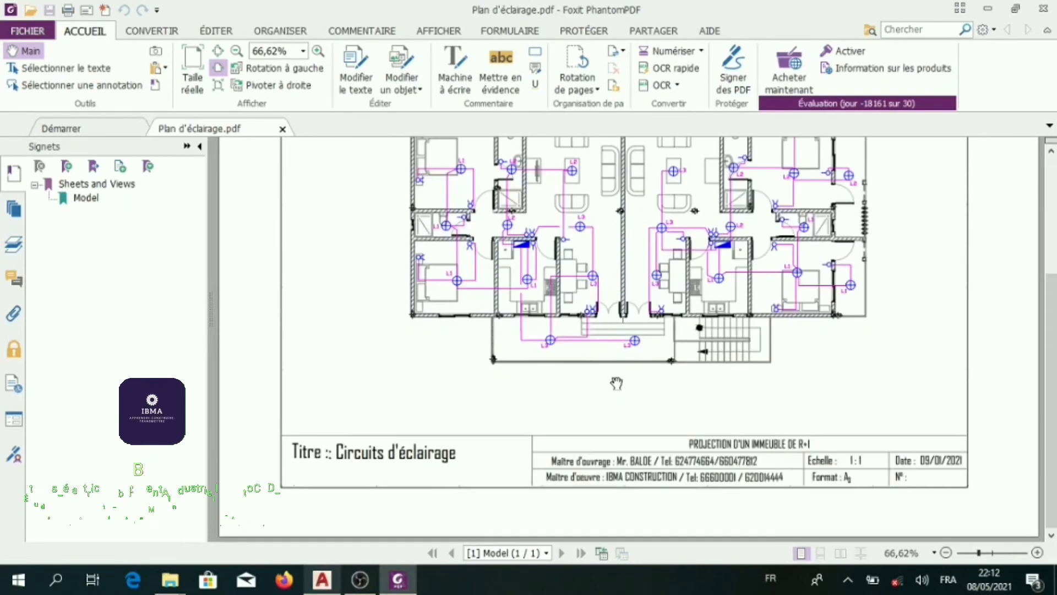
{"action": "scroll", "coordinate": [617, 384], "scroll_direction": "up", "scroll_amount": 4}
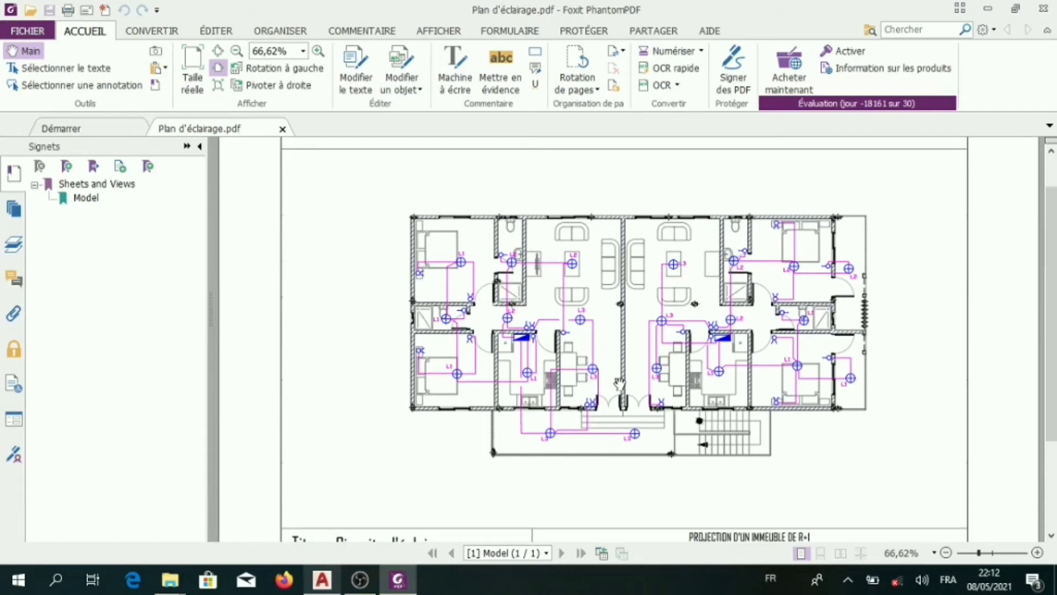
{"action": "scroll", "coordinate": [618, 383], "scroll_direction": "up", "scroll_amount": 2}
{"action": "scroll", "coordinate": [617, 384], "scroll_direction": "up", "scroll_amount": 2}
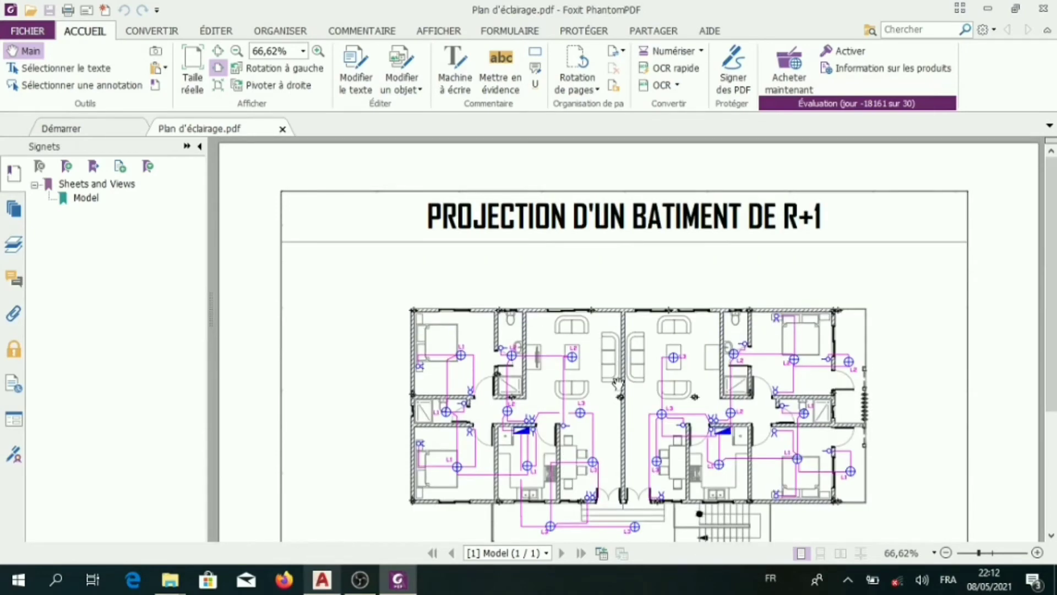
{"action": "scroll", "coordinate": [617, 384], "scroll_direction": "down", "scroll_amount": 4}
{"action": "scroll", "coordinate": [618, 383], "scroll_direction": "down", "scroll_amount": 2}
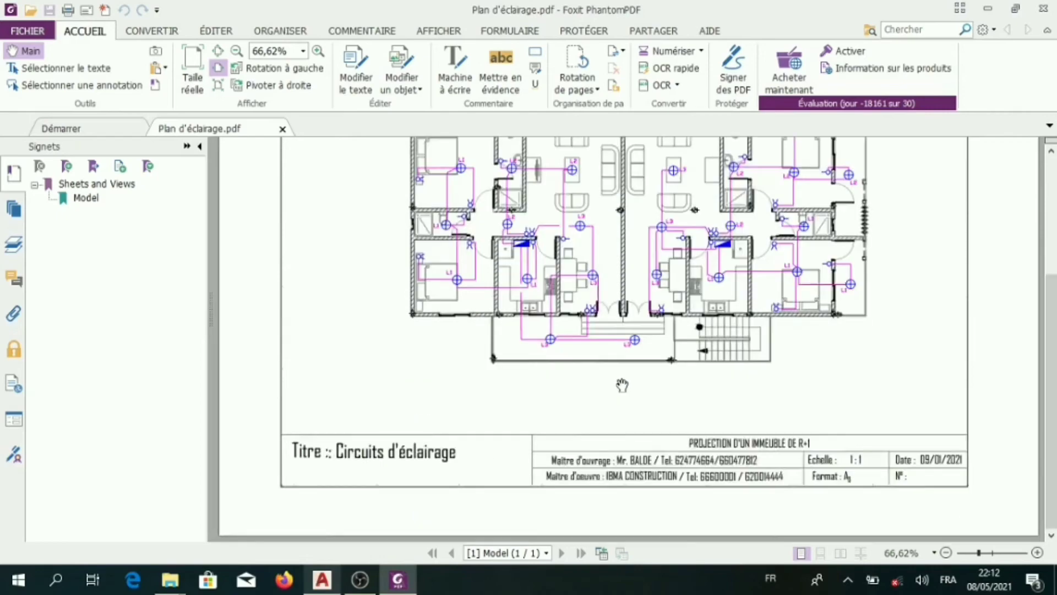
{"action": "scroll", "coordinate": [619, 384], "scroll_direction": "up", "scroll_amount": 3}
{"action": "scroll", "coordinate": [621, 385], "scroll_direction": "up", "scroll_amount": 1}
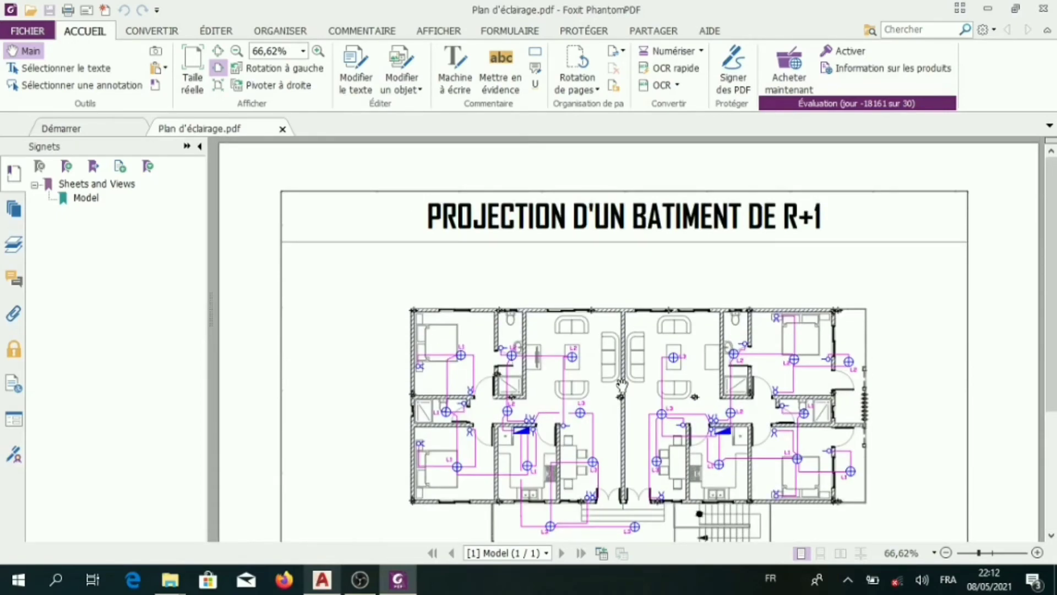
{"action": "scroll", "coordinate": [621, 385], "scroll_direction": "down", "scroll_amount": 2}
{"action": "scroll", "coordinate": [622, 385], "scroll_direction": "down", "scroll_amount": 3}
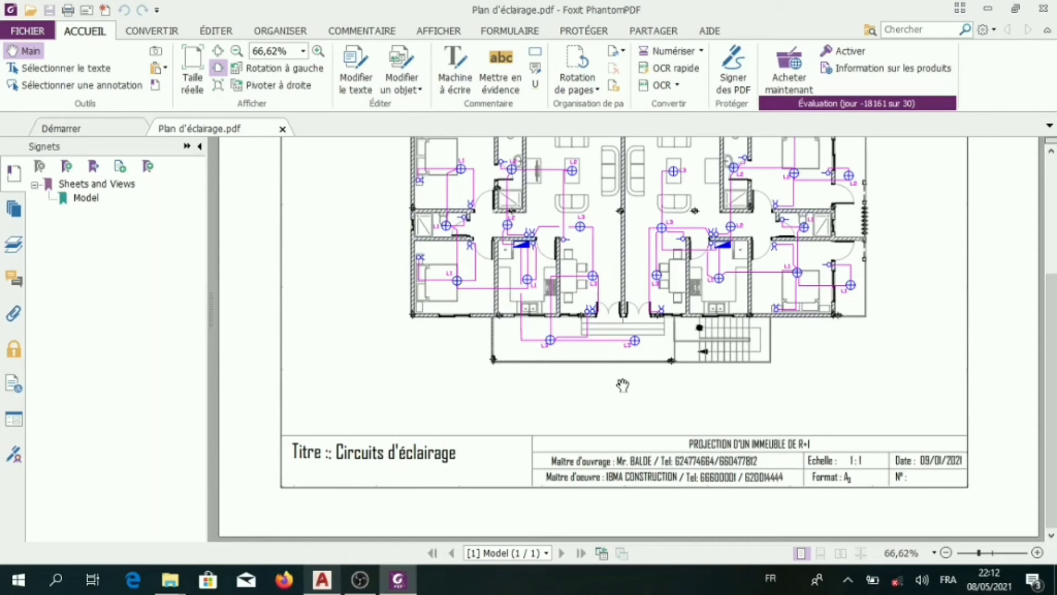
{"action": "scroll", "coordinate": [716, 424], "scroll_direction": "up", "scroll_amount": 3}
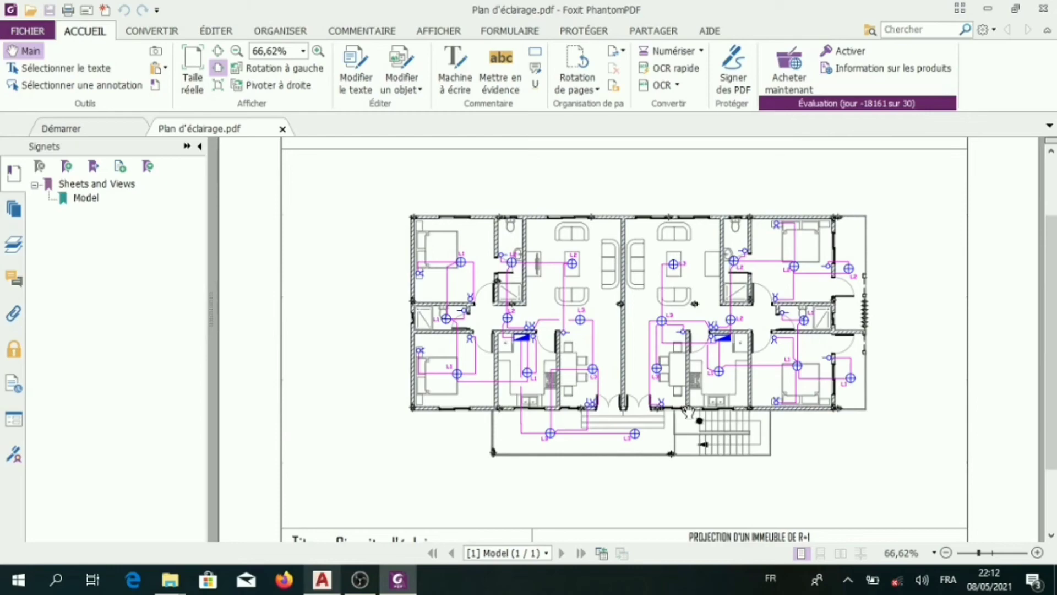
{"action": "scroll", "coordinate": [692, 416], "scroll_direction": "down", "scroll_amount": 3}
{"action": "scroll", "coordinate": [693, 419], "scroll_direction": "up", "scroll_amount": 3}
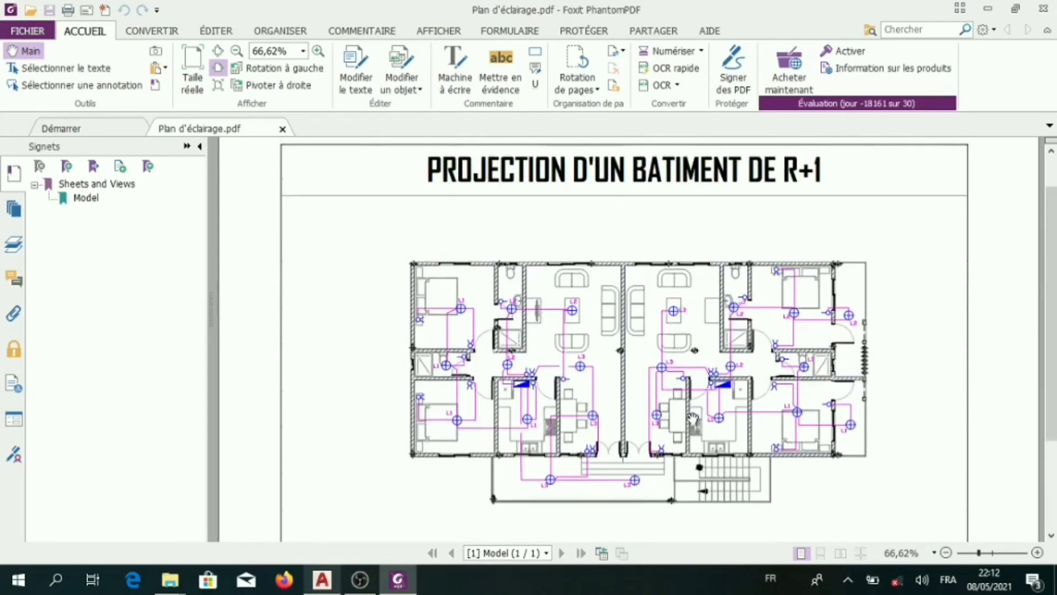
{"action": "scroll", "coordinate": [693, 420], "scroll_direction": "up", "scroll_amount": 3}
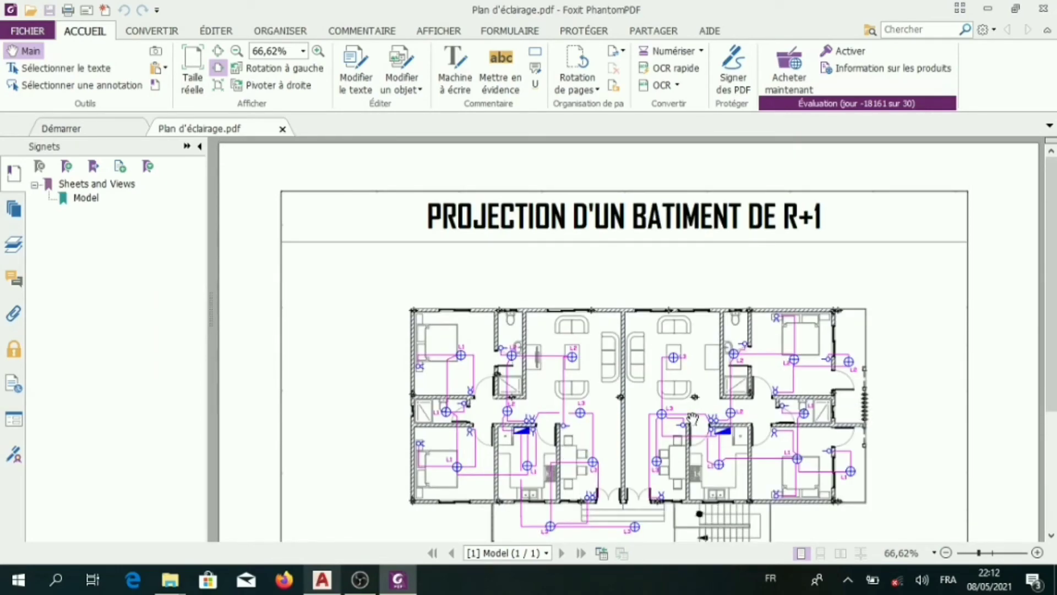
{"action": "scroll", "coordinate": [694, 418], "scroll_direction": "down", "scroll_amount": 2}
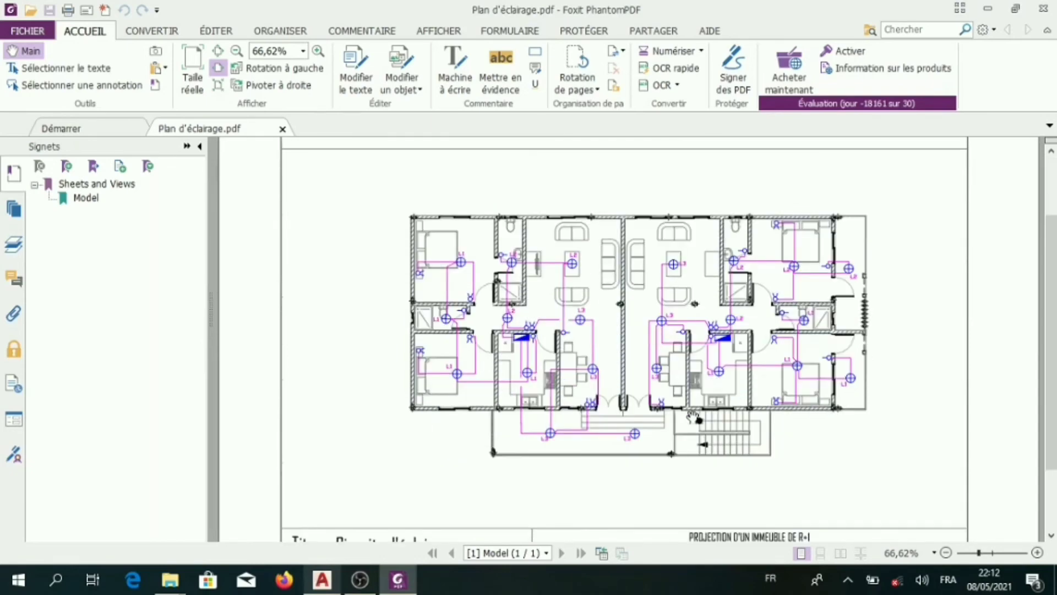
{"action": "scroll", "coordinate": [693, 417], "scroll_direction": "up", "scroll_amount": 2}
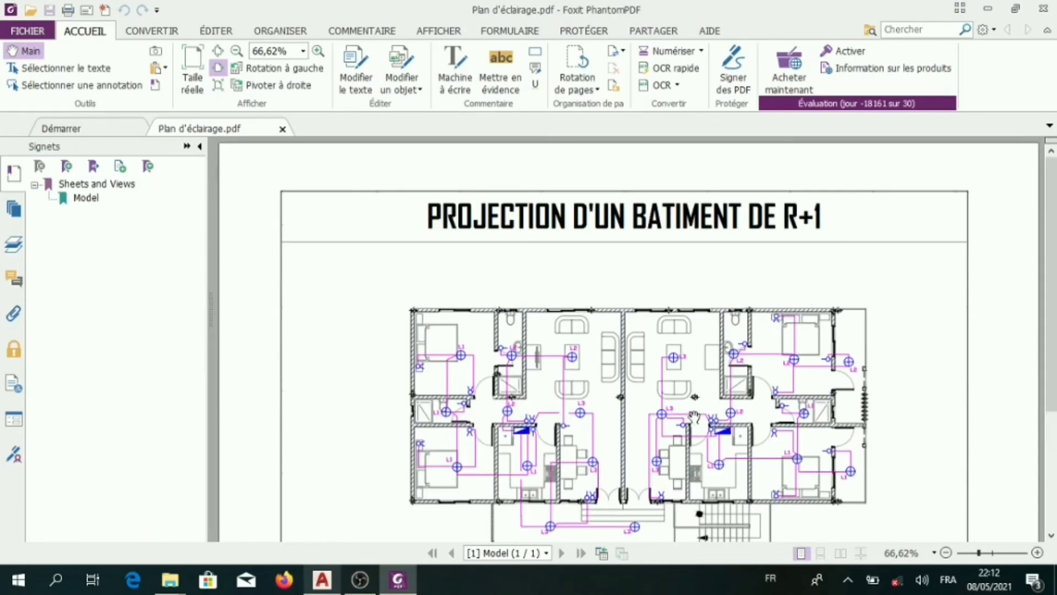
{"action": "scroll", "coordinate": [695, 417], "scroll_direction": "down", "scroll_amount": 2}
{"action": "scroll", "coordinate": [695, 417], "scroll_direction": "down", "scroll_amount": 1}
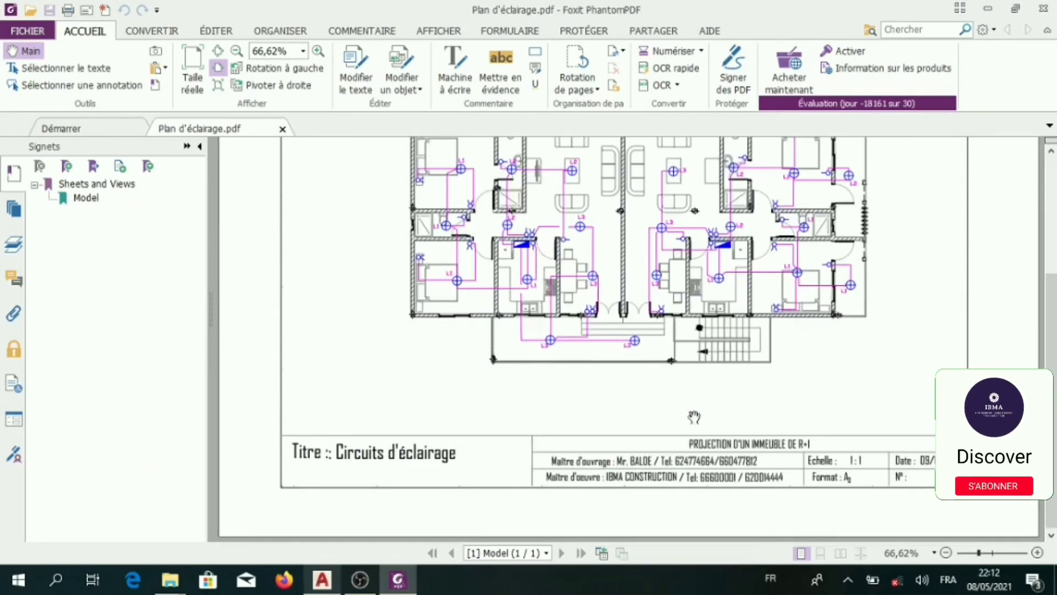
{"action": "scroll", "coordinate": [695, 416], "scroll_direction": "up", "scroll_amount": 3}
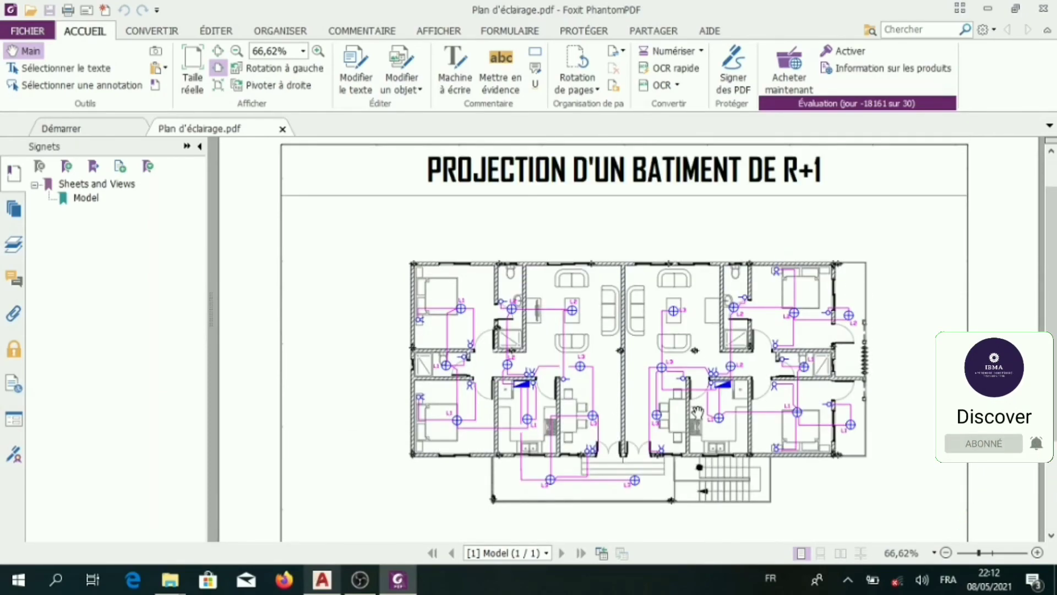
{"action": "scroll", "coordinate": [697, 412], "scroll_direction": "down", "scroll_amount": 3}
{"action": "scroll", "coordinate": [566, 321], "scroll_direction": "up", "scroll_amount": 3}
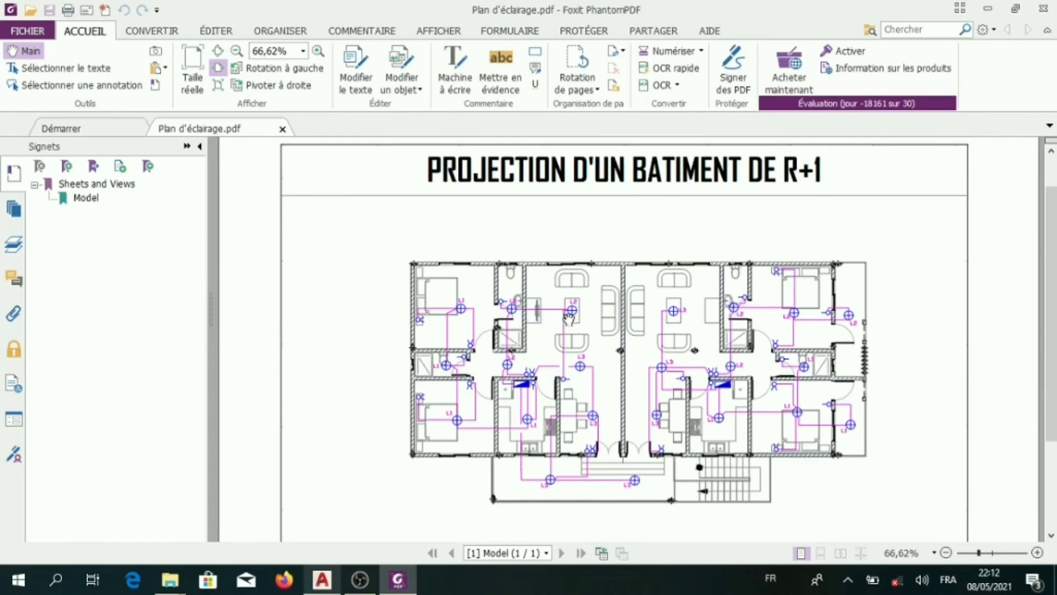
{"action": "scroll", "coordinate": [719, 305], "scroll_direction": "down", "scroll_amount": 3}
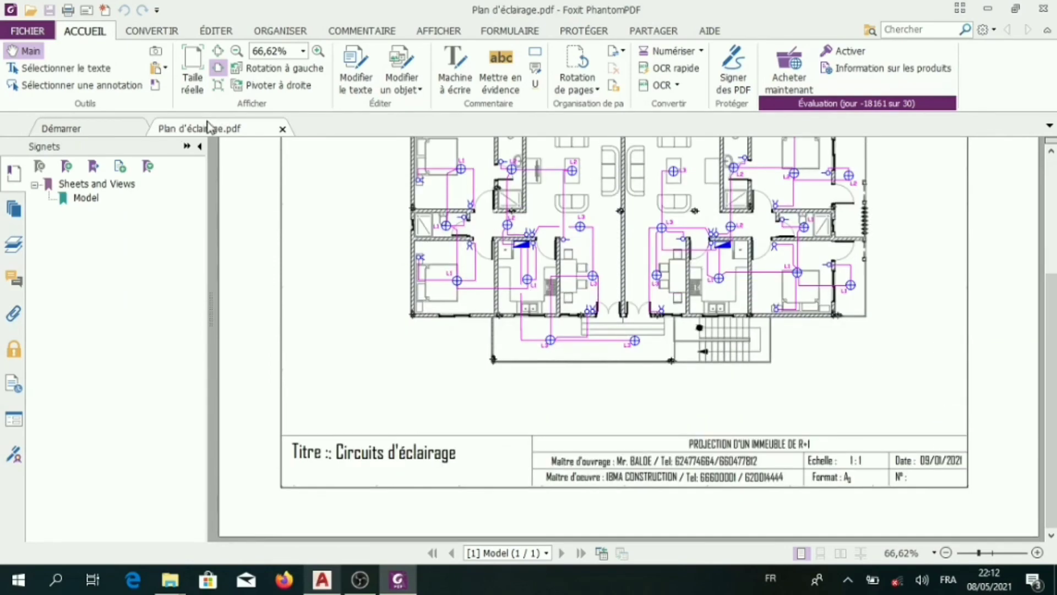